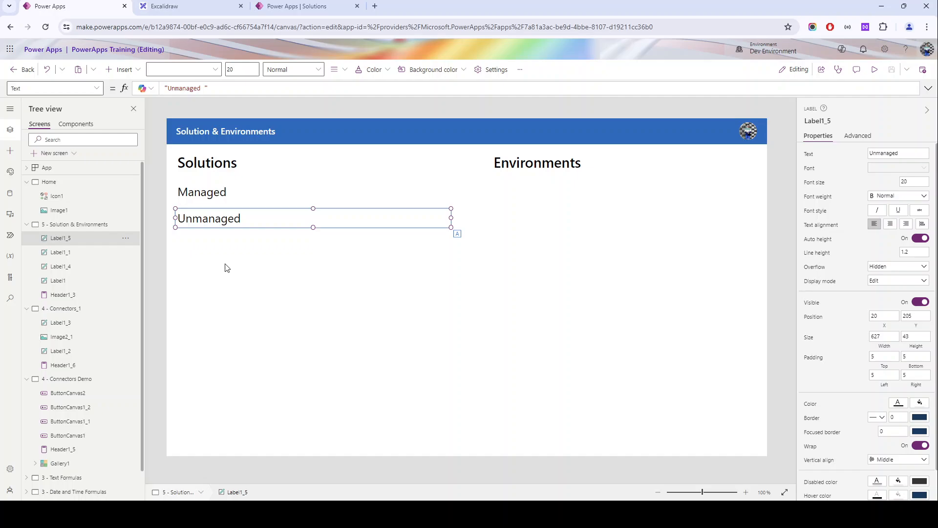
- Switch to Excalidraw and add one widely spaced text line reading DEV, UAT and PROD on the empty canvas below the green box
click(225, 266)
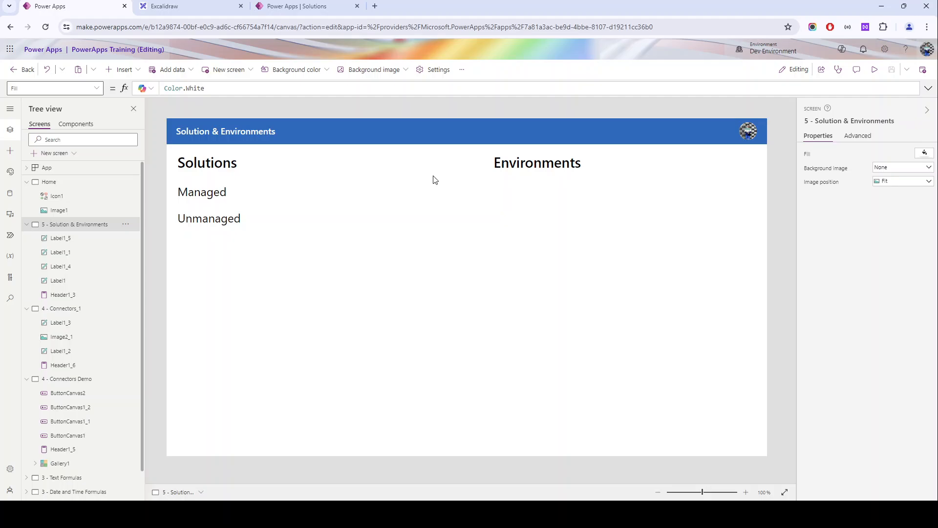
click(165, 6)
scroll(337, 235, down, 5)
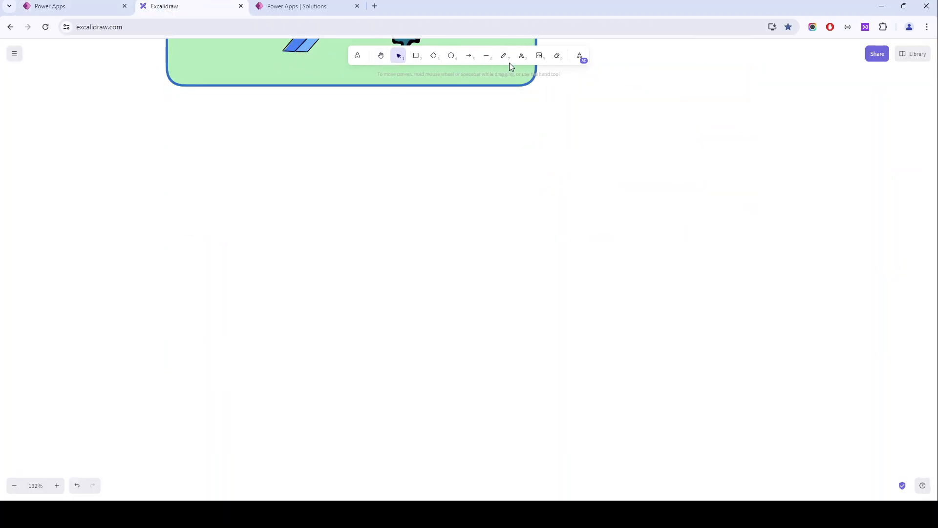
click(522, 55)
click(384, 195)
text(z)
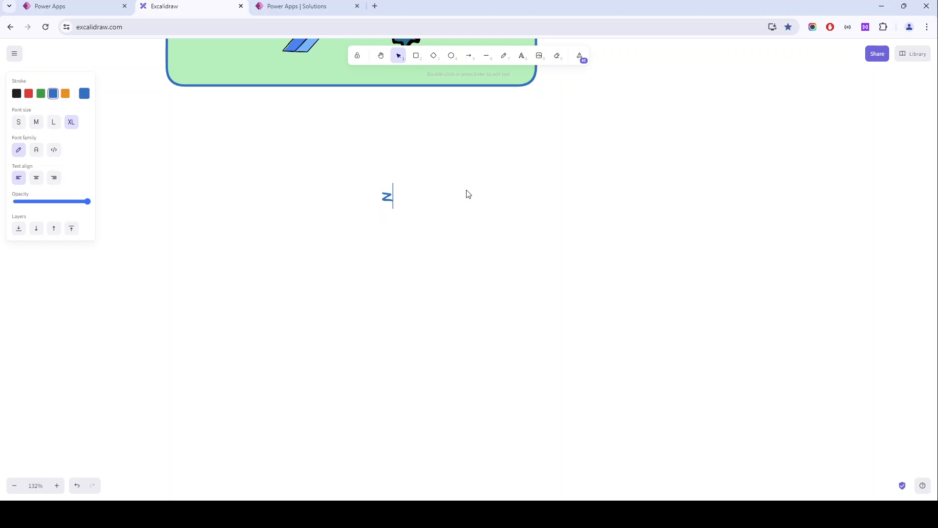
key(BackSpace)
text(E)
key(BackSpace)
text(DEV                        UAT                      )
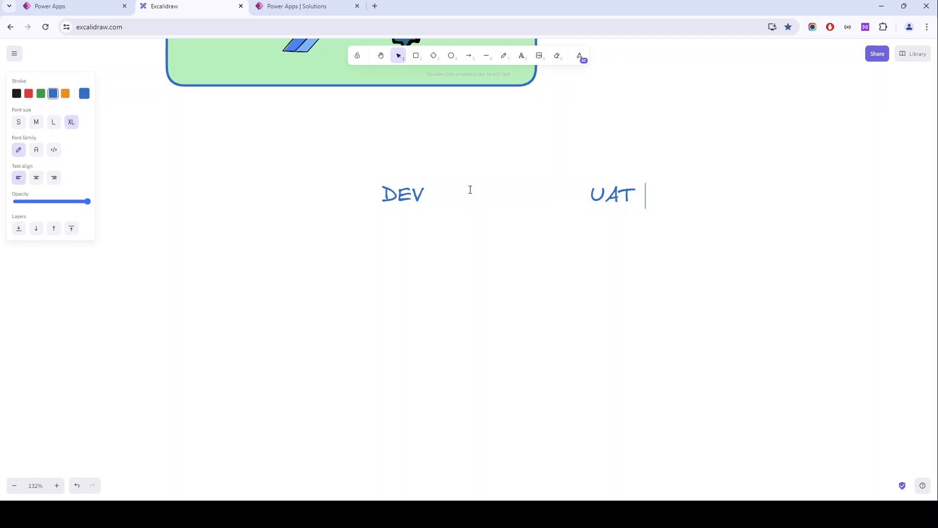
text(PROF)
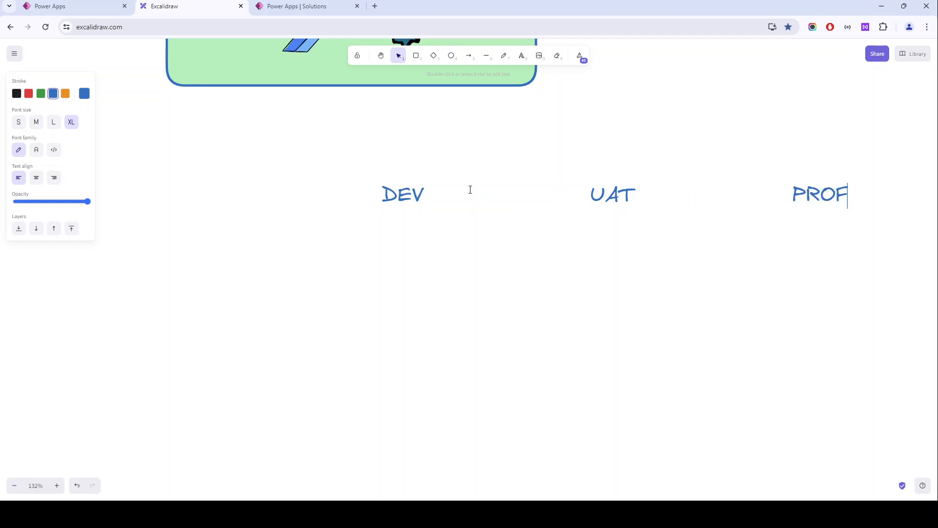
key(BackSpace)
text(D)
click(564, 270)
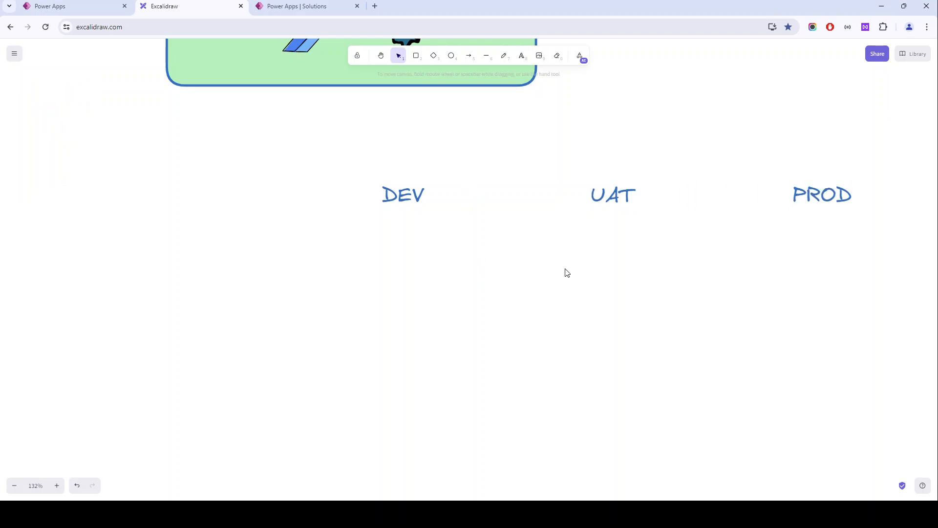
- Draw a small green circle with a blue outline directly beneath the DEV heading
scroll(461, 241, right, 4)
scroll(460, 240, down, 1)
click(452, 57)
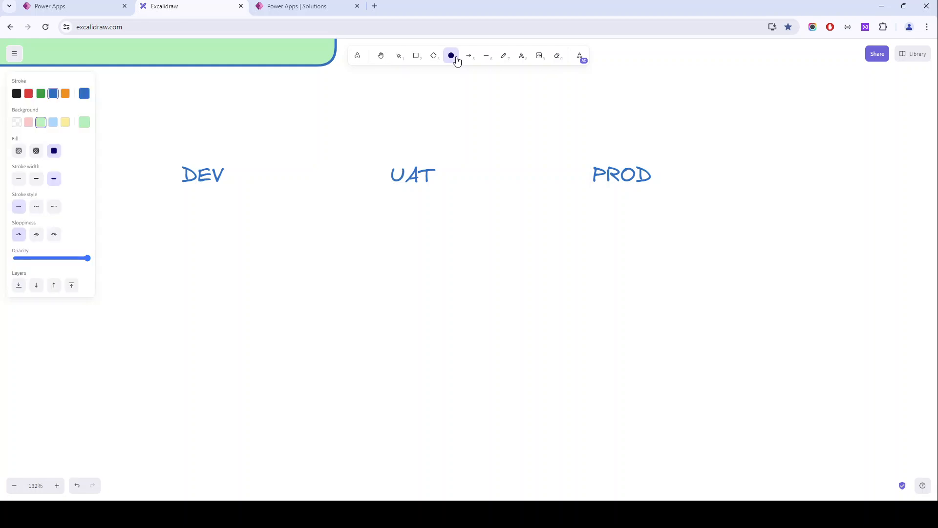
mouse_move(175, 214)
mouse_down()
mouse_move(214, 251)
mouse_move(203, 222)
mouse_up()
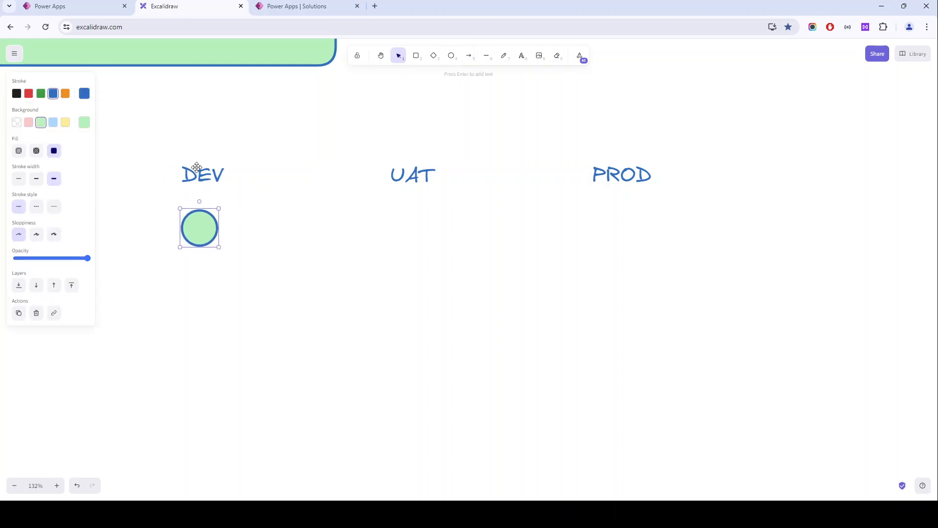
click(580, 57)
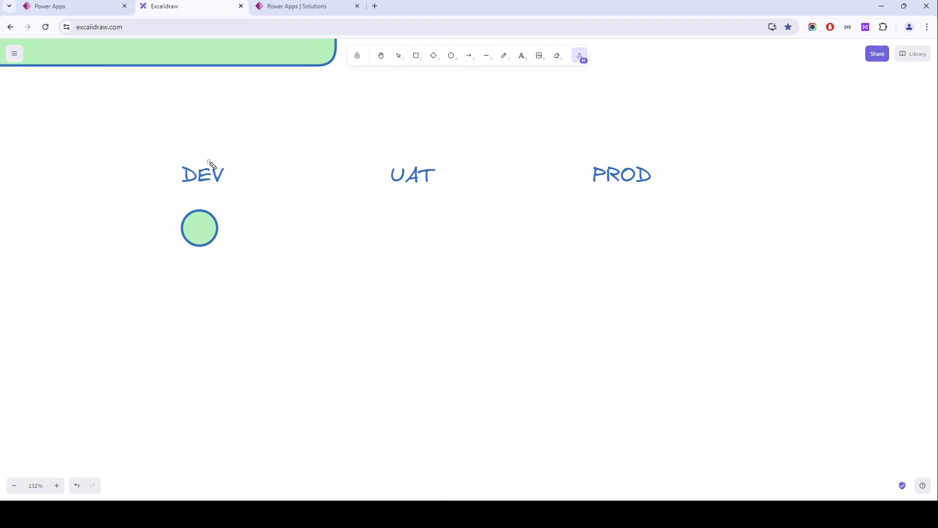
mouse_move(201, 152)
mouse_down()
mouse_move(220, 287)
mouse_move(178, 153)
mouse_up()
key(v)
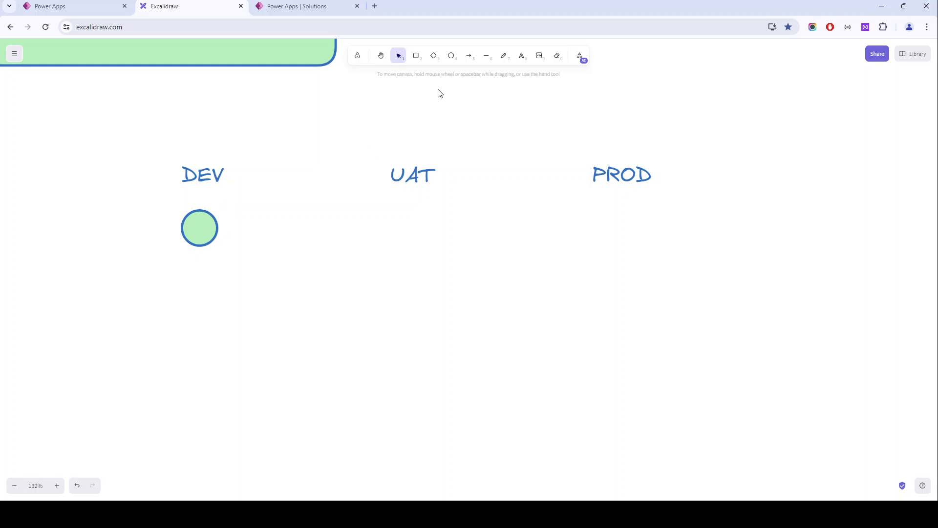
- Draw a similar green circle beneath UAT and an arrow pointing to it from the DEV circle
click(451, 56)
mouse_move(401, 211)
mouse_down()
mouse_move(430, 242)
mouse_move(415, 227)
mouse_up()
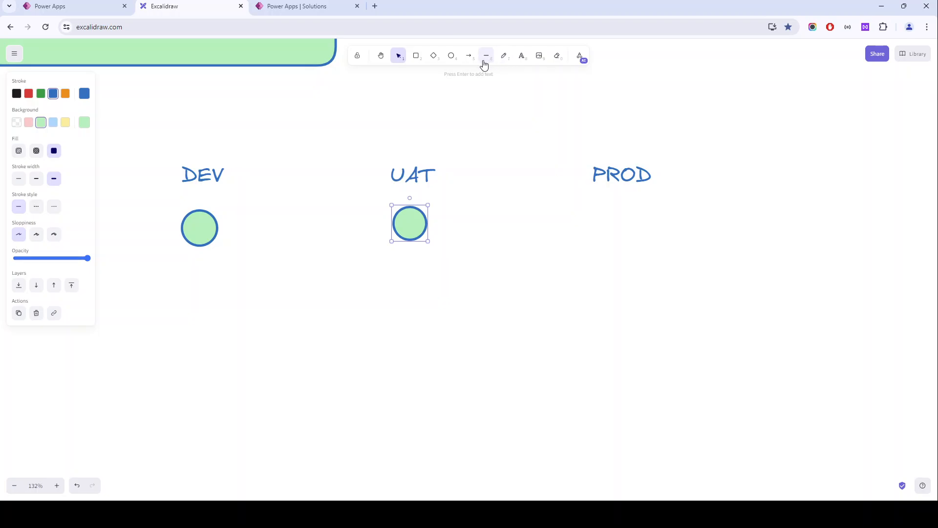
click(470, 55)
drag(229, 230, 388, 228)
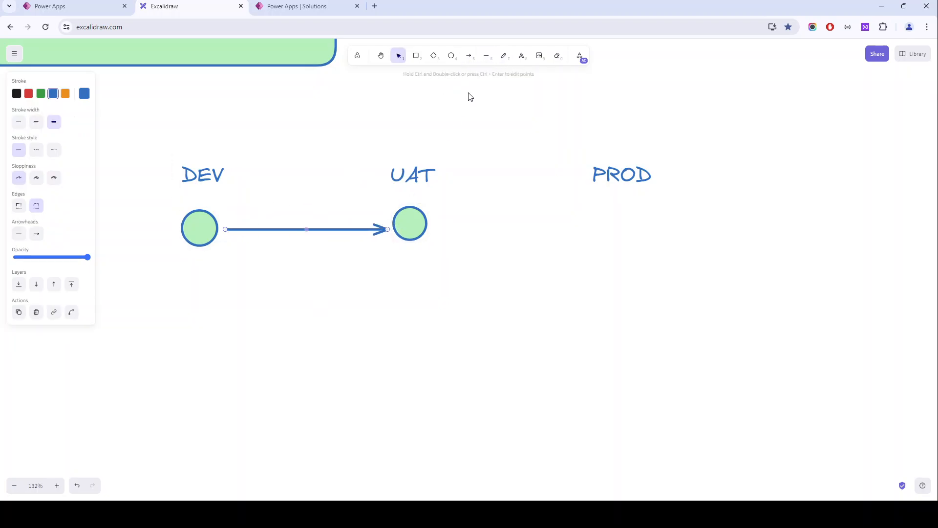
- Add the text label "Unmanaged" and position it just above the arrow between DEV and UAT
click(522, 56)
click(280, 218)
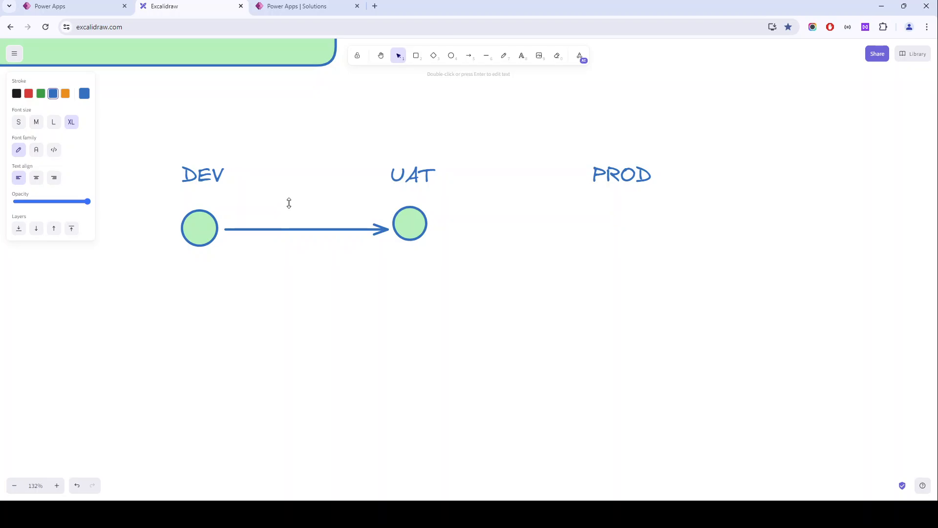
text(Unmanaged)
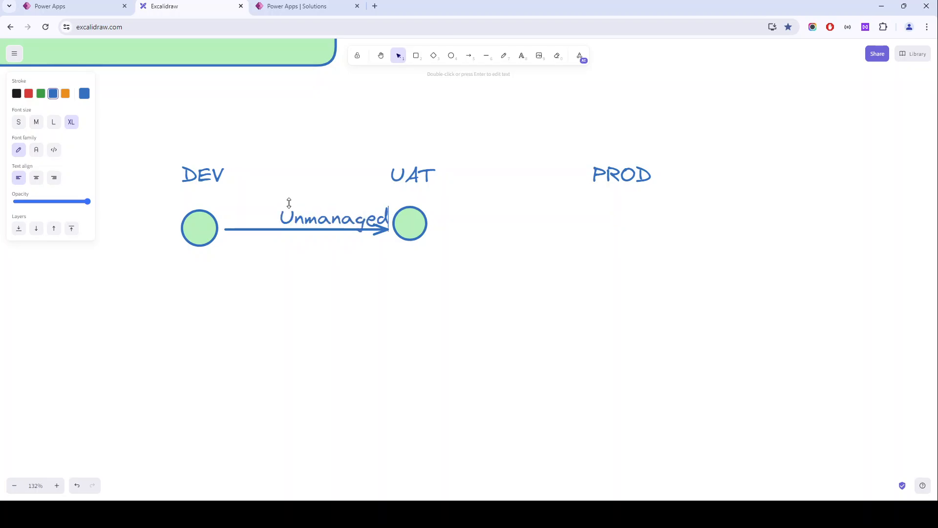
click(276, 161)
click(306, 230)
drag(307, 230, 288, 226)
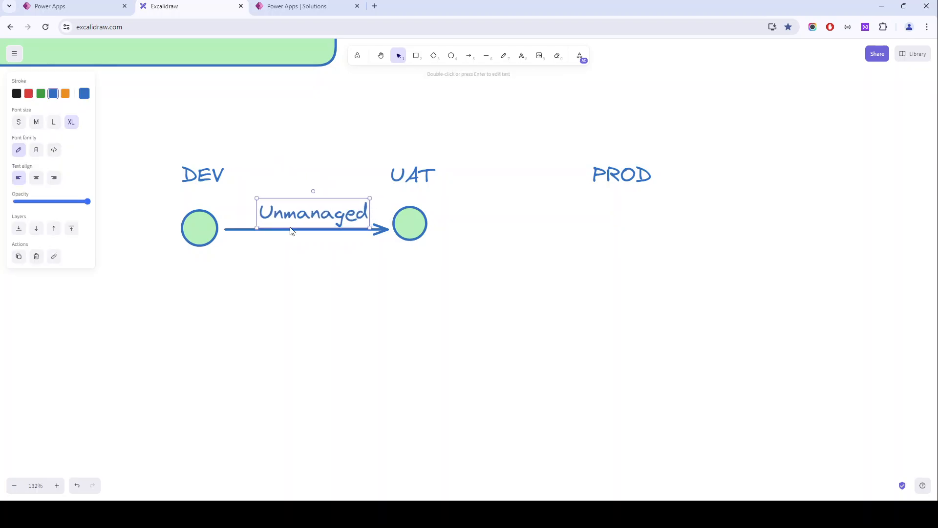
click(223, 176)
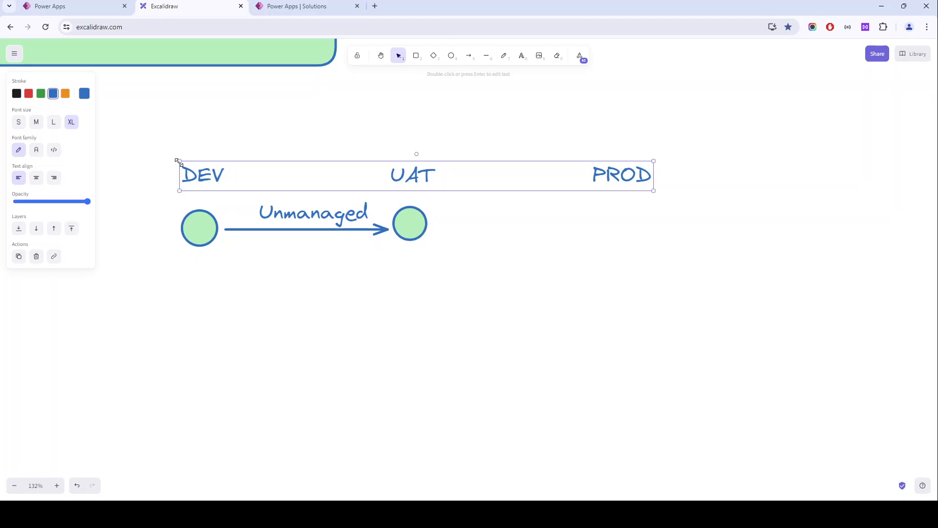
click(367, 247)
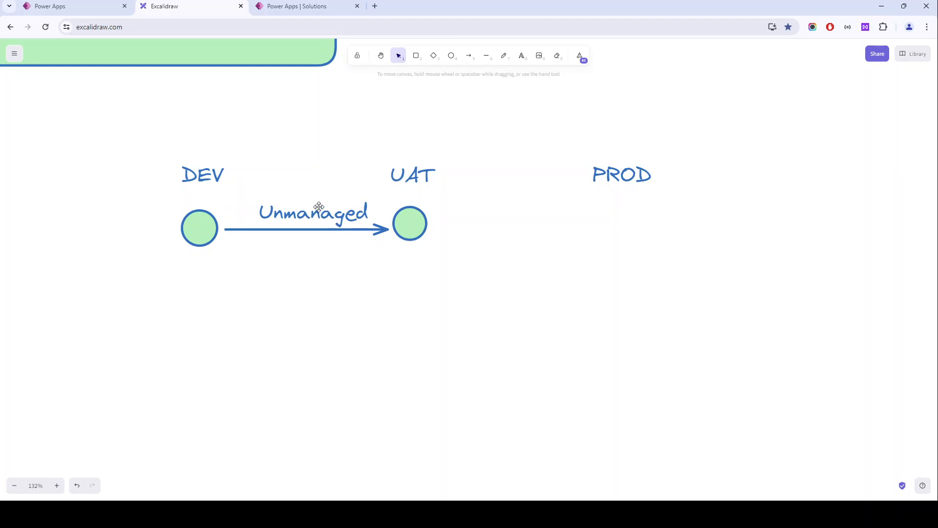
click(409, 237)
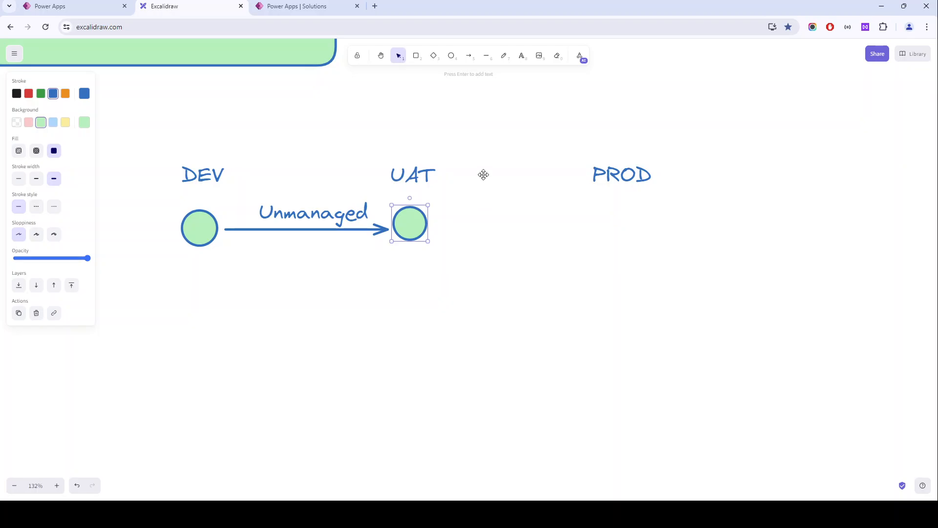
- Duplicate the arrow and its "Unmanaged" label into the gap between the UAT circle and PROD
click(295, 229)
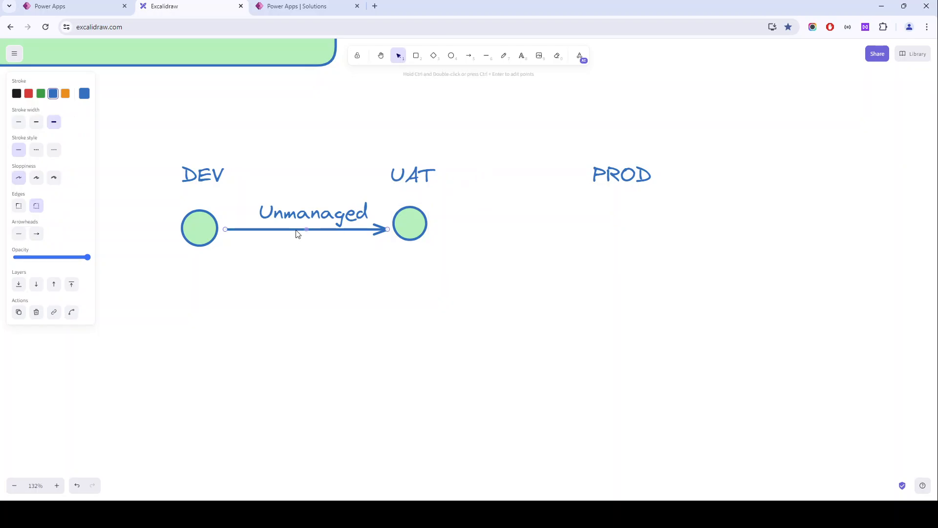
alt+drag(297, 234, 501, 230)
click(343, 209)
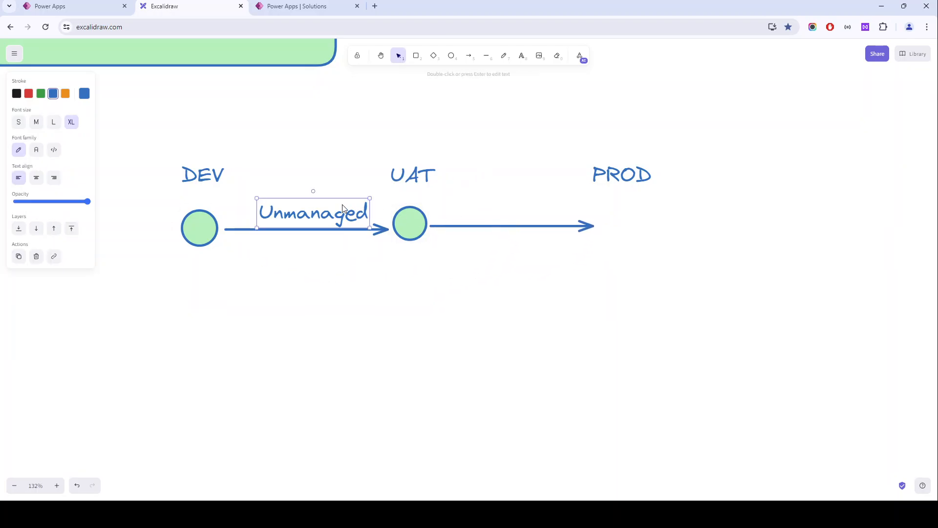
alt+drag(283, 214, 465, 211)
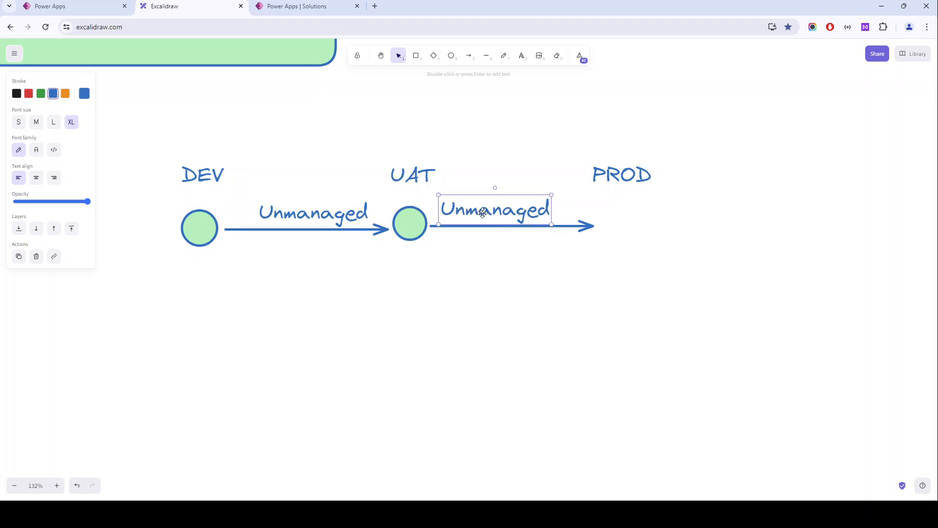
- Change the duplicated label to "Managed" and shift it closer to the middle of the arrow from UAT to PROD
double_click(495, 214)
text(Mange)
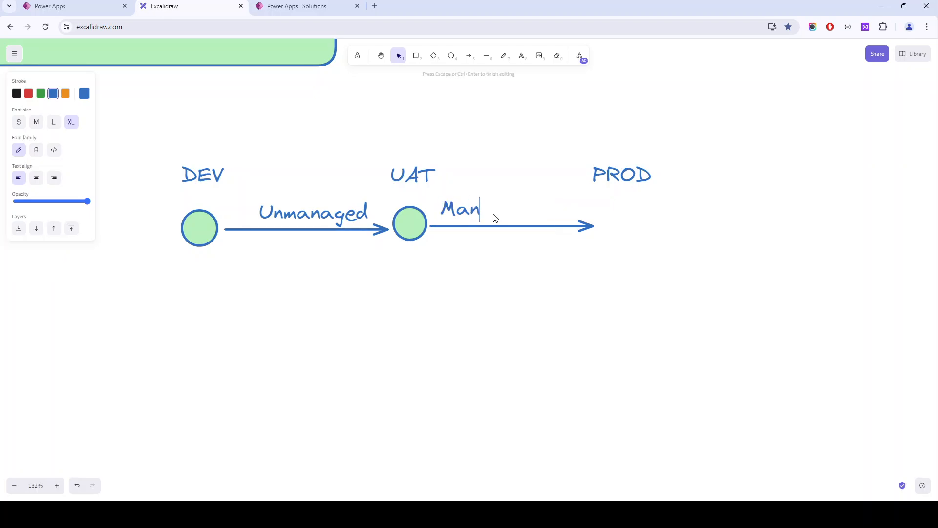
key(BackSpace)
key(BackSpace)
text(aged)
click(508, 170)
click(500, 208)
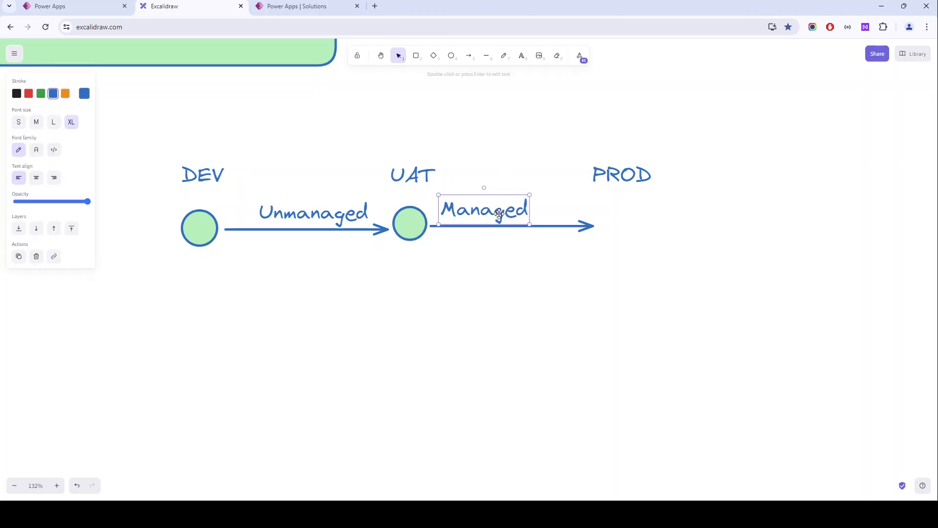
drag(499, 208, 516, 211)
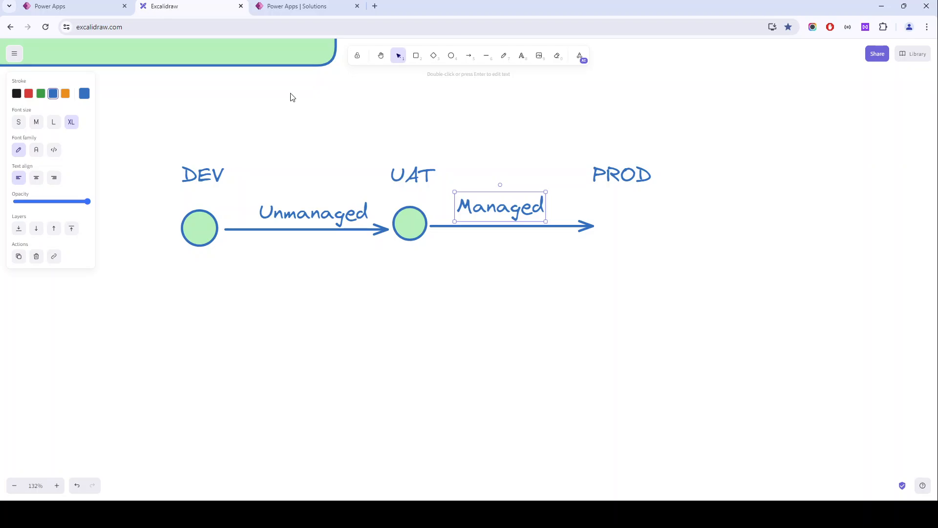
- Switch to the Power Apps Solutions page and start a new solution with the display name "Employee Management"
click(300, 16)
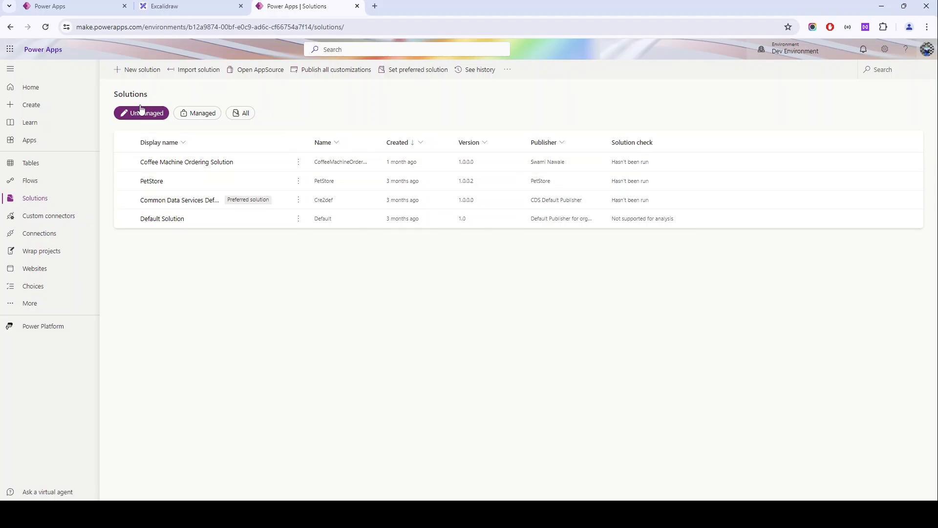
click(130, 73)
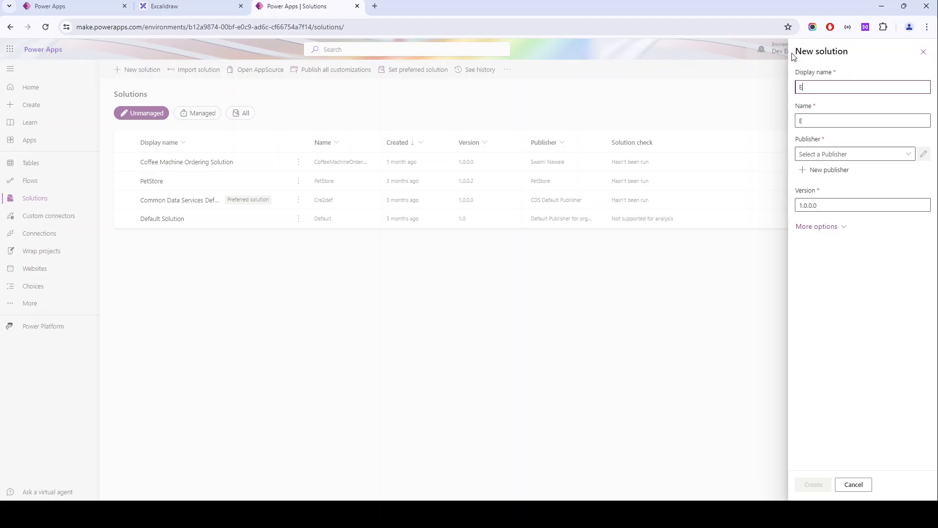
text(Employee Management So)
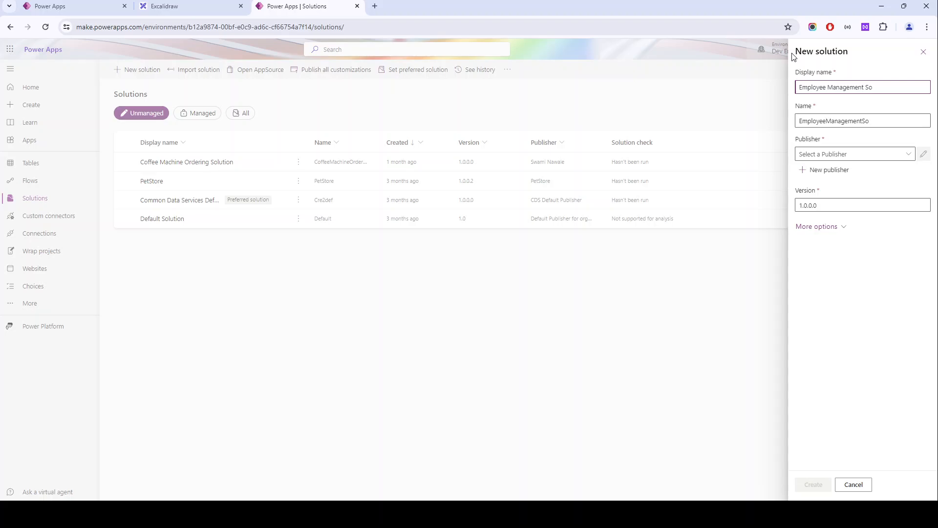
text(l)
key(BackSpace)
key(BackSpace)
key(BackSpace)
key(BackSpace)
drag(864, 121, 740, 125)
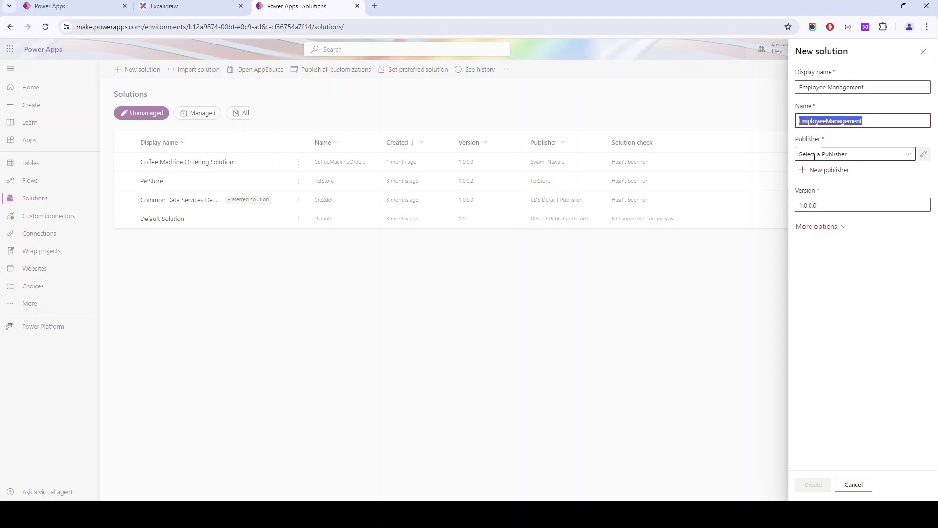
- Start a new publisher for the solution and fill in display name "ABC Corp", name "ABC" and prefix "abc"
drag(795, 139, 825, 141)
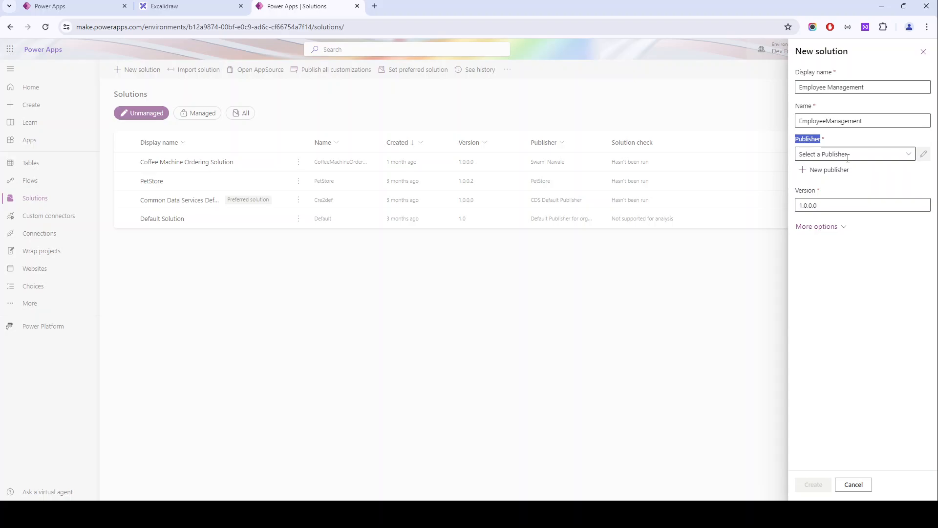
click(909, 154)
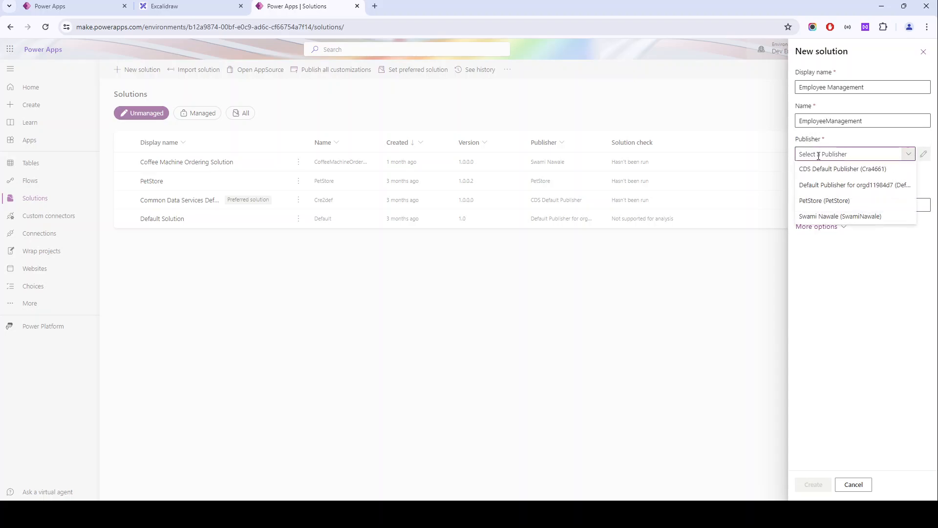
click(834, 256)
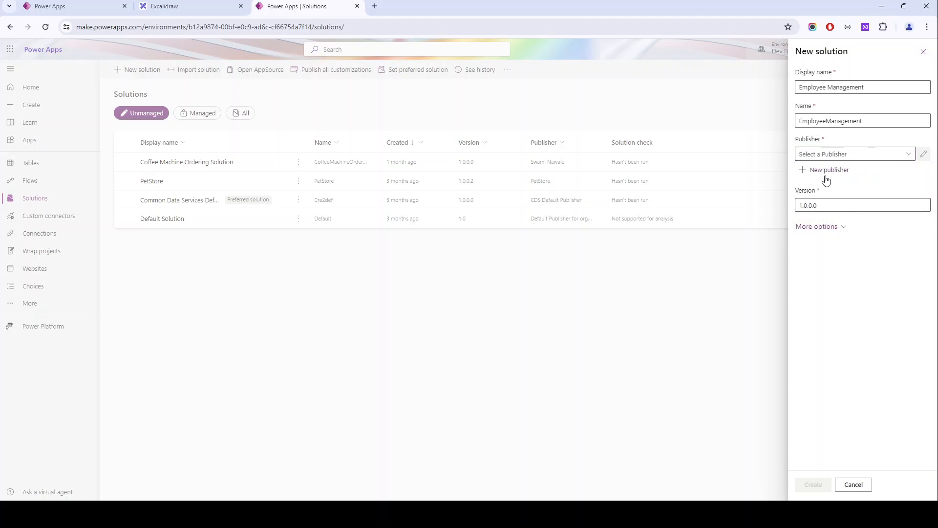
click(827, 170)
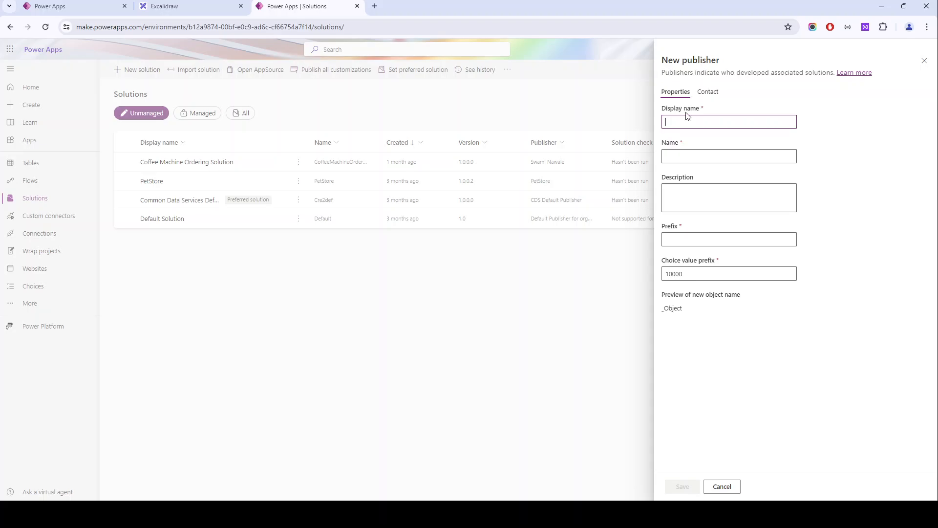
text(ABC Corp)
click(696, 156)
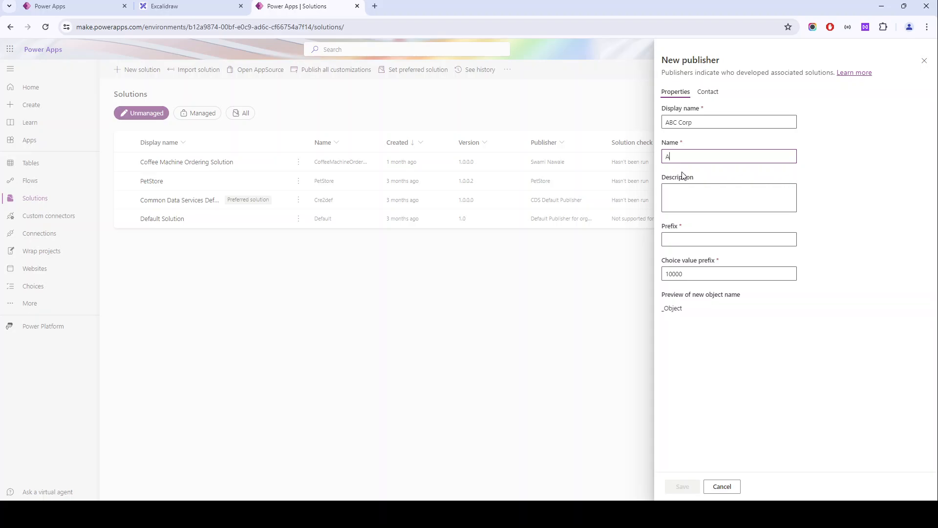
click(697, 237)
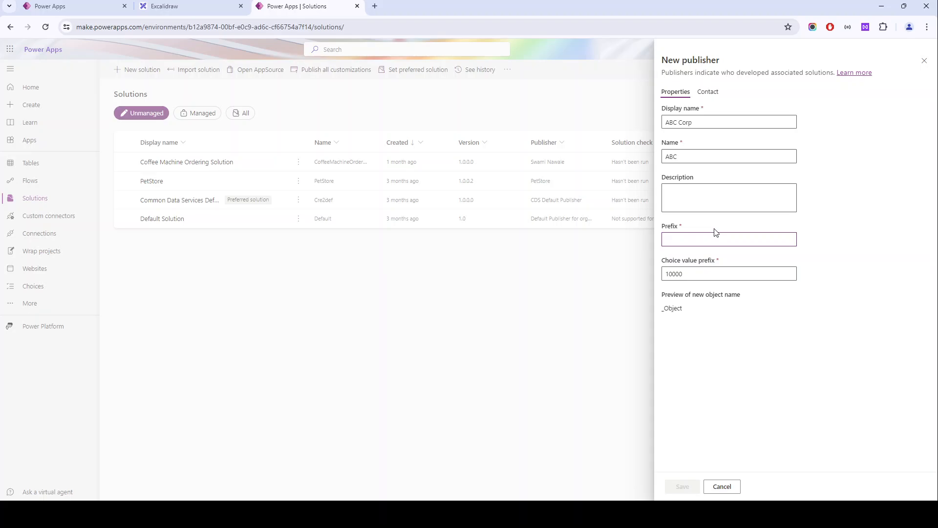
text(abc)
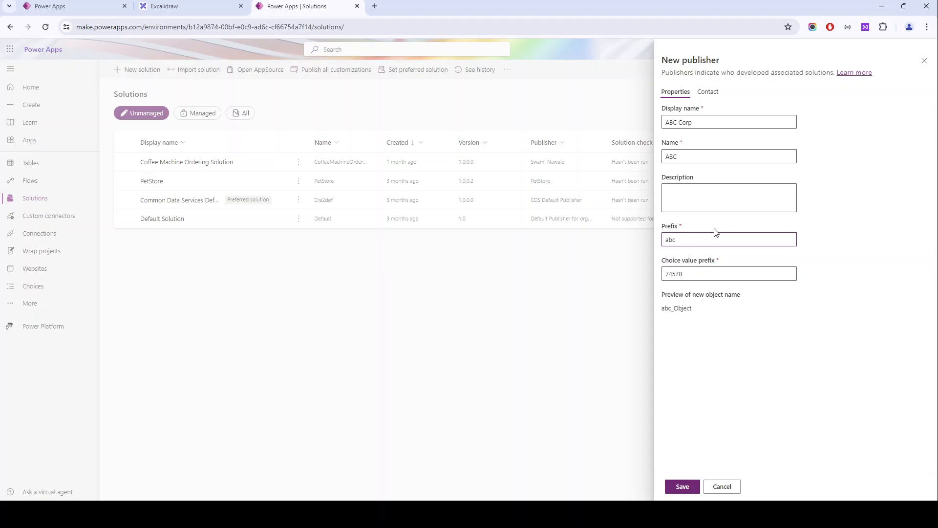
- Review the new publisher's object name preview and contact fields, and save the publisher
drag(666, 310, 699, 312)
click(680, 311)
click(682, 314)
drag(669, 312, 675, 312)
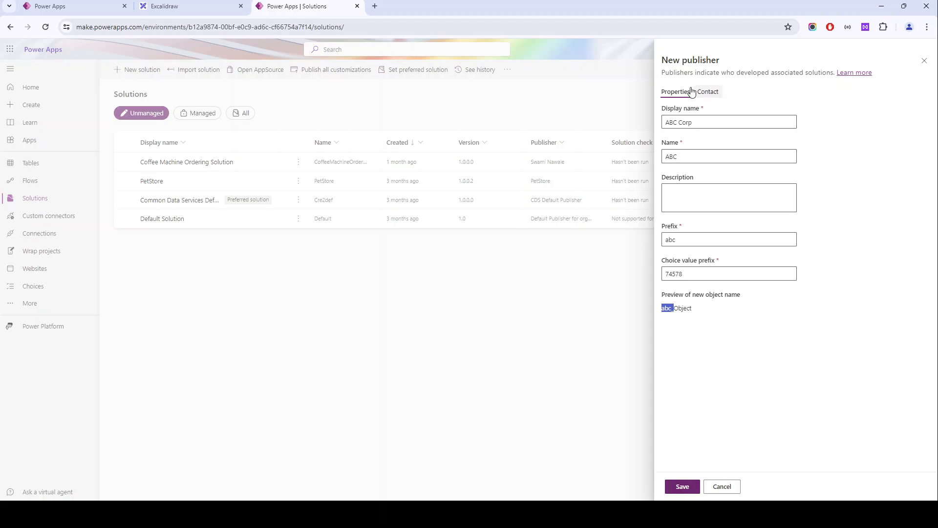
click(707, 93)
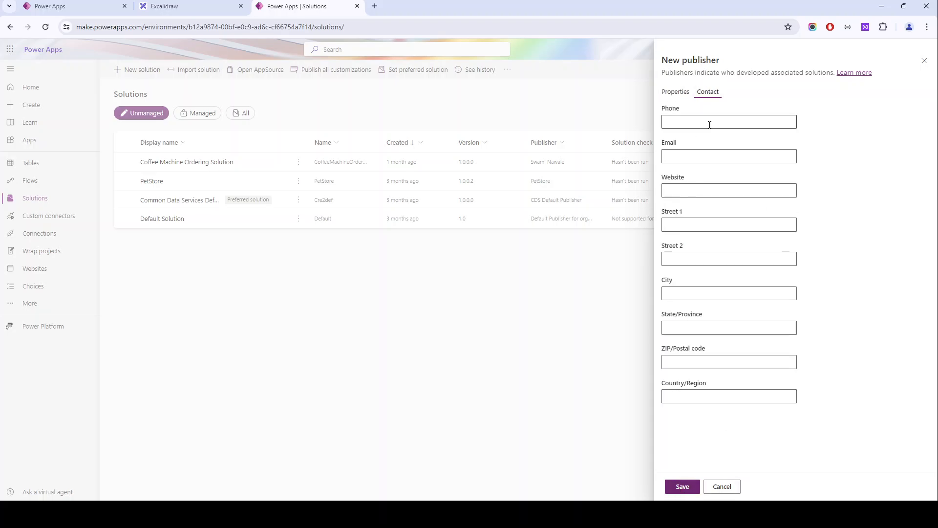
click(687, 97)
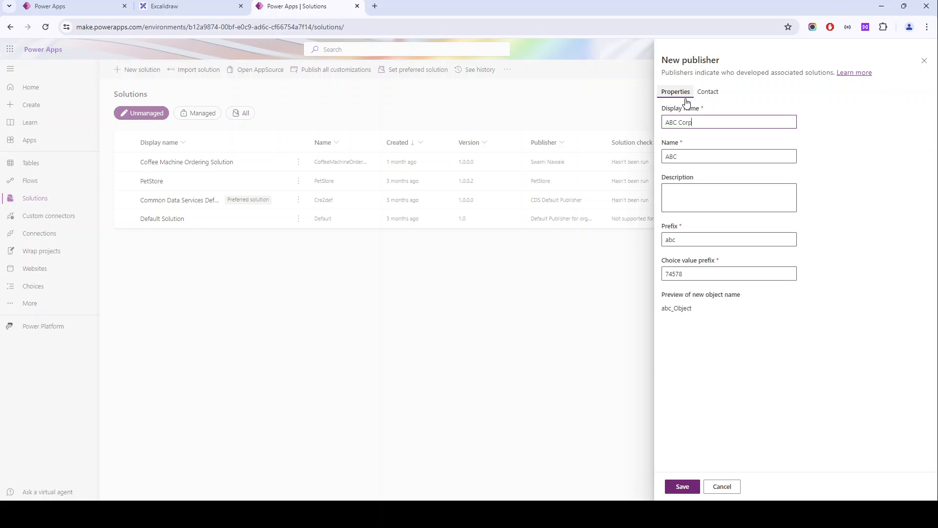
click(683, 487)
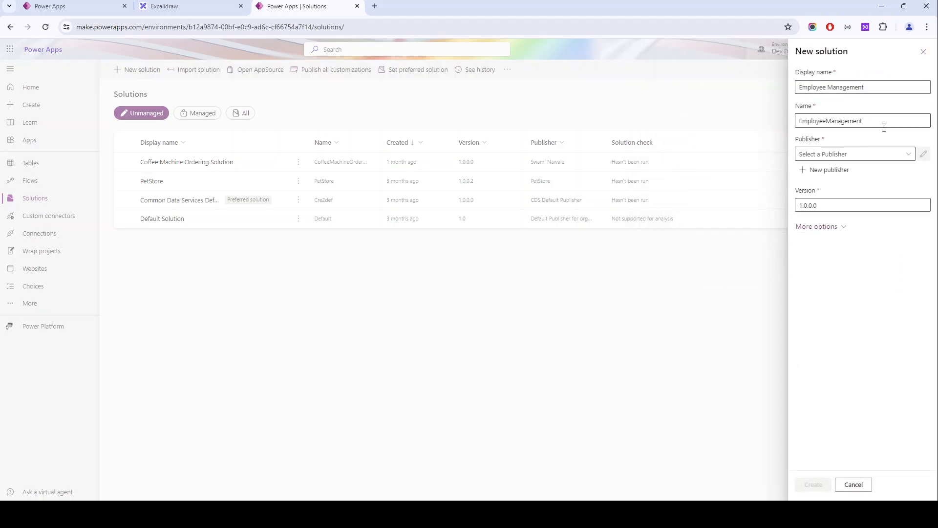
- Select ABC Corp (ABC) as the solution's publisher, check the package type among the additional options, and create the solution
click(847, 153)
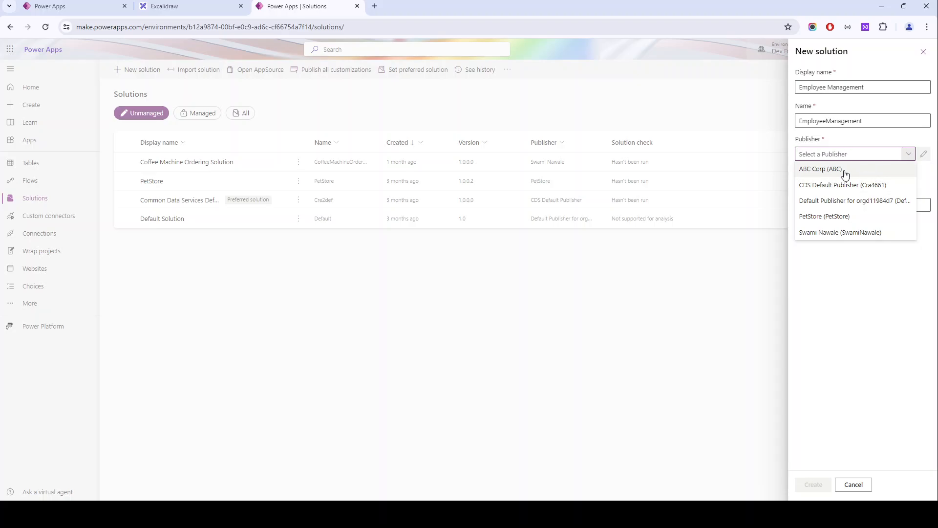
click(835, 171)
drag(804, 191, 816, 193)
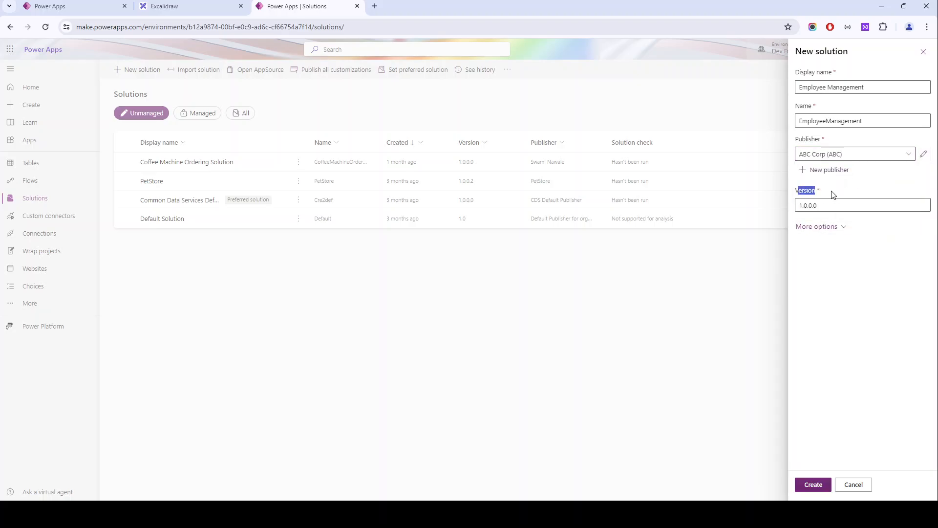
click(825, 227)
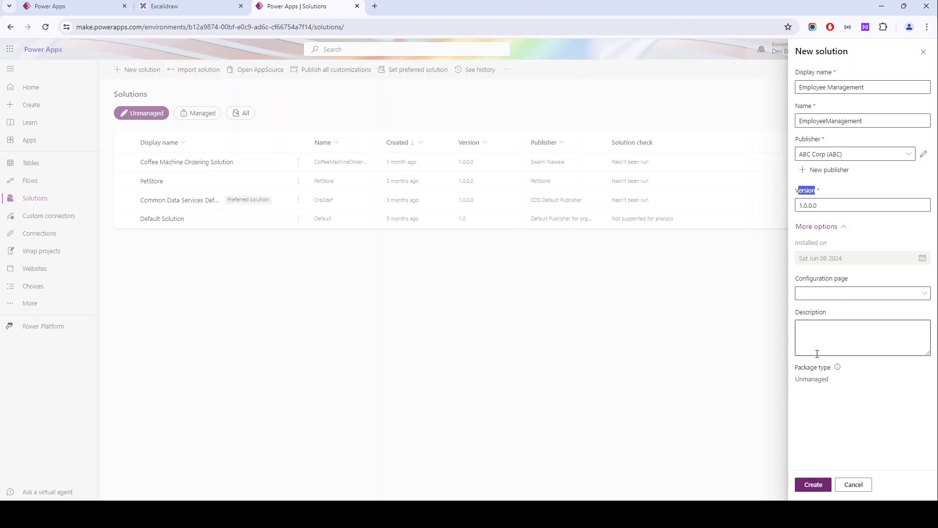
drag(796, 369, 839, 370)
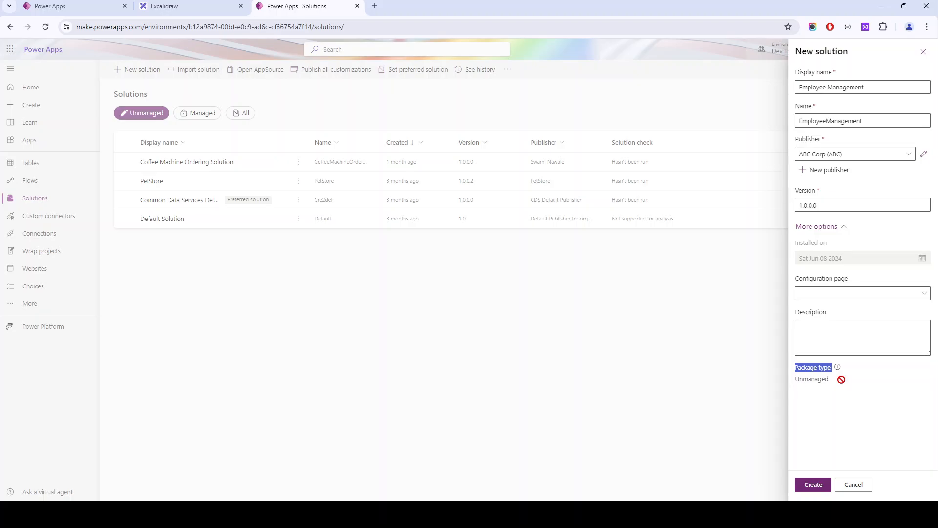
mouse_move(838, 368)
click(806, 488)
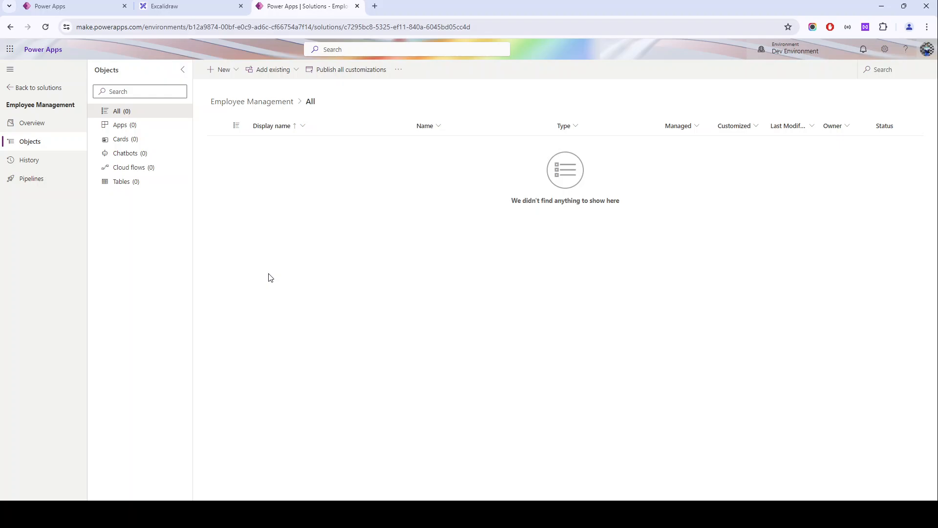
- Look through the solution's object categories, including apps, cloud flows and tables, and return to the list of all objects
click(144, 128)
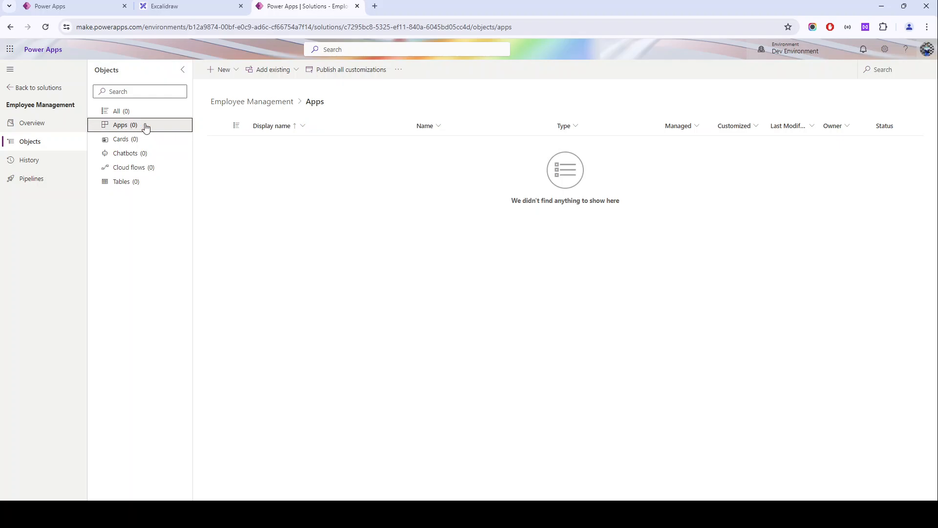
click(142, 169)
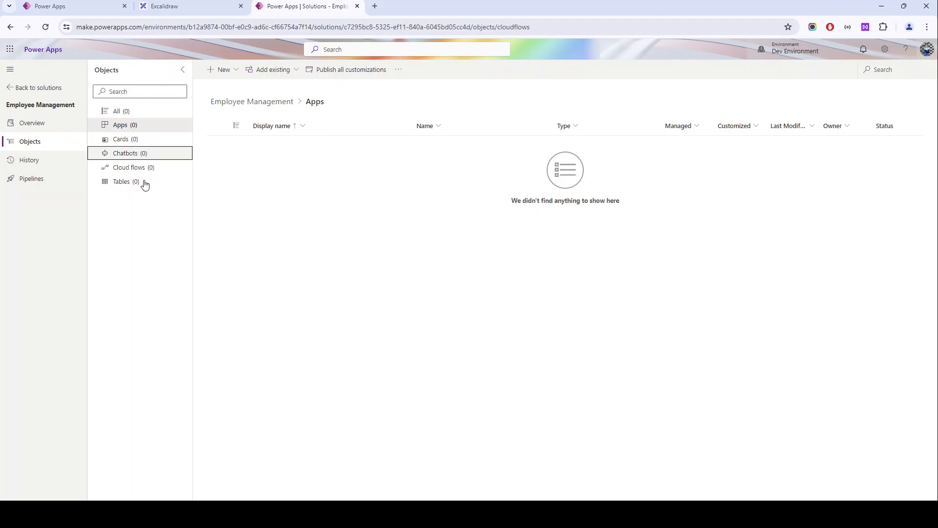
click(145, 183)
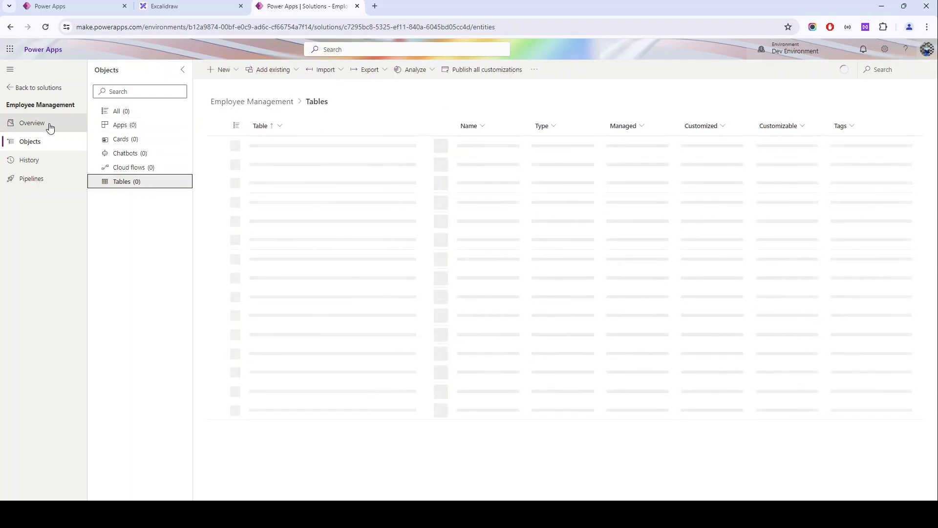
click(116, 125)
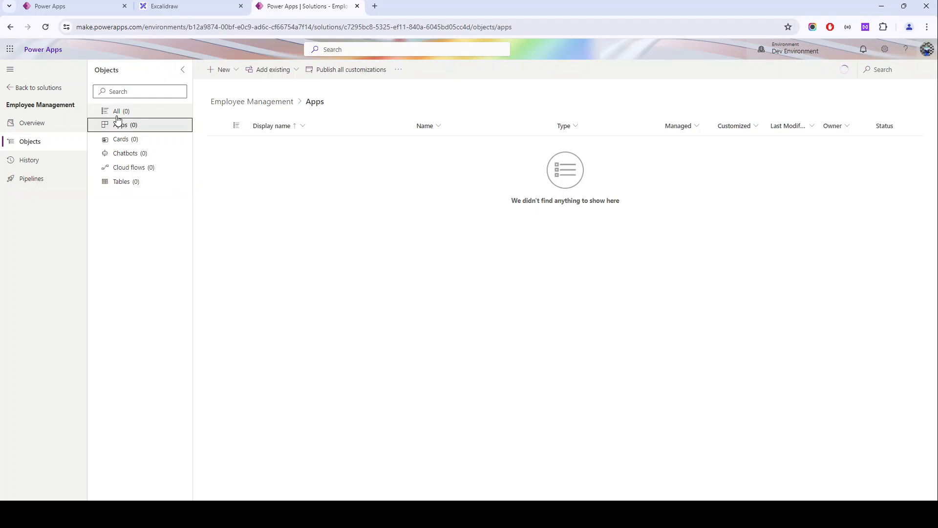
click(117, 116)
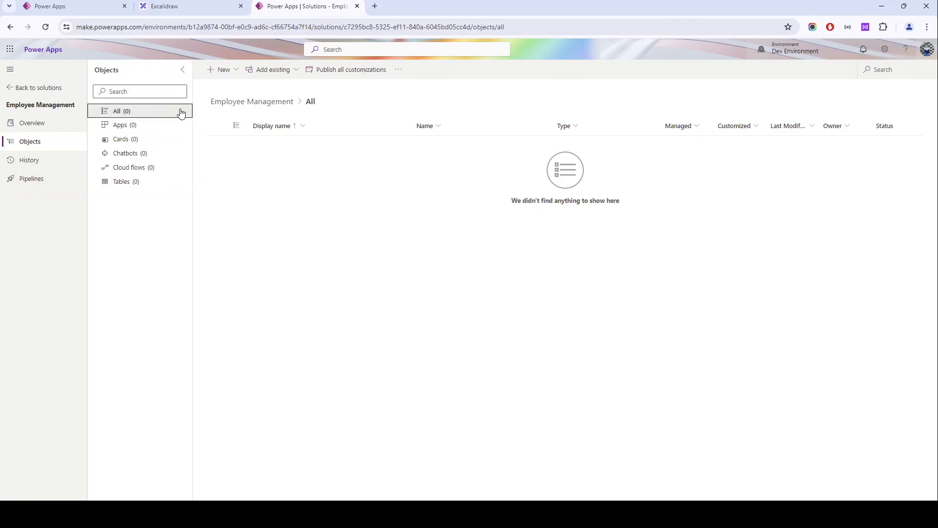
- Examine which new components can be added to the solution, such as apps, automations, dashboards, tables and other types
click(221, 71)
mouse_move(237, 86)
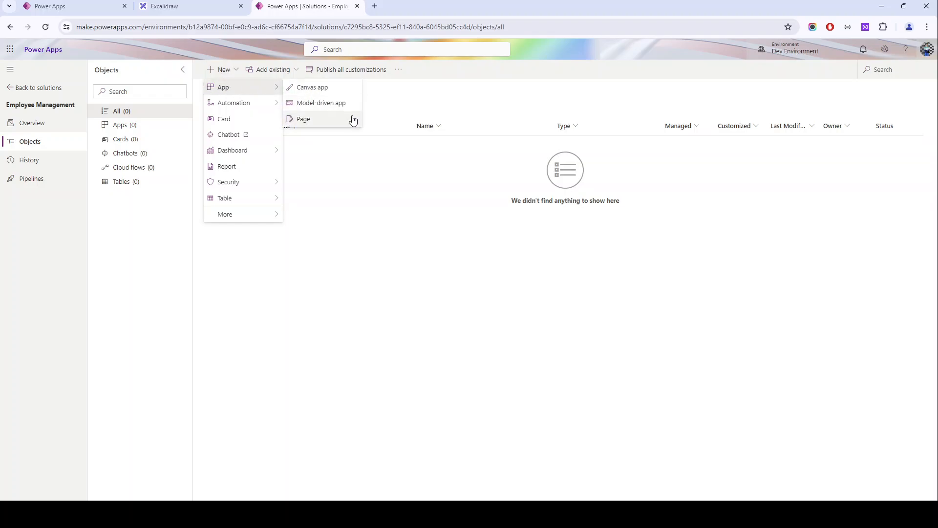
mouse_move(249, 107)
mouse_move(330, 107)
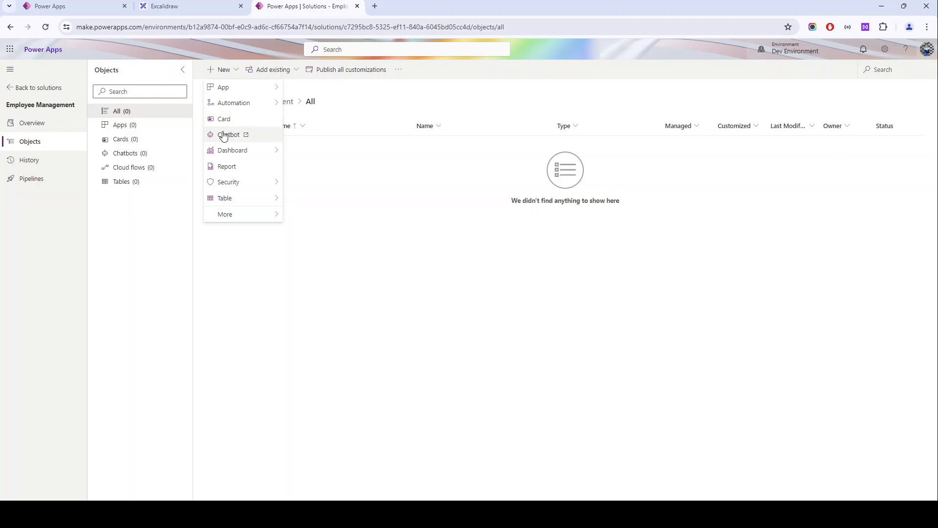
mouse_move(228, 152)
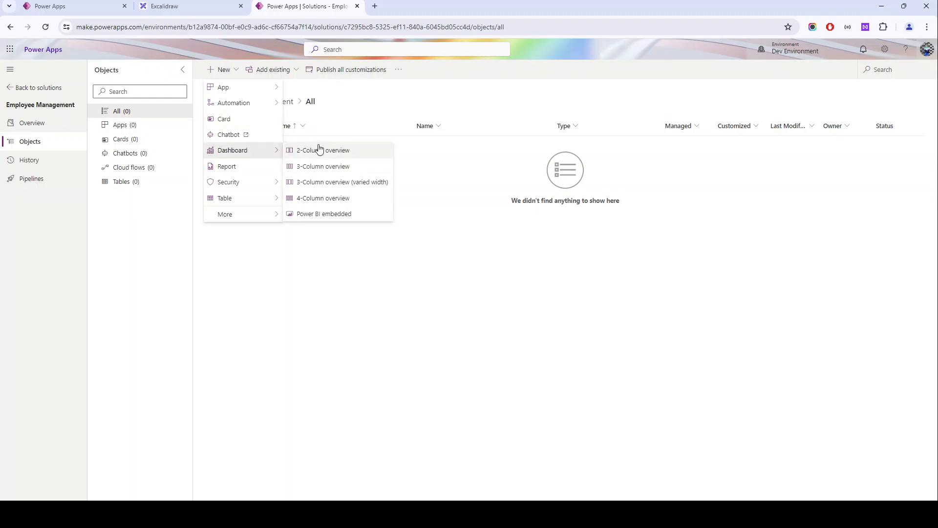
mouse_move(268, 202)
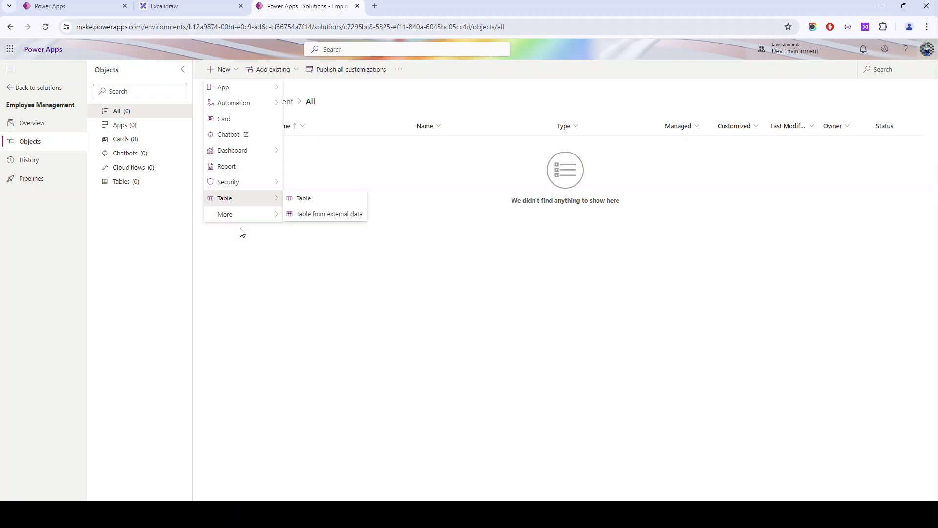
mouse_move(249, 214)
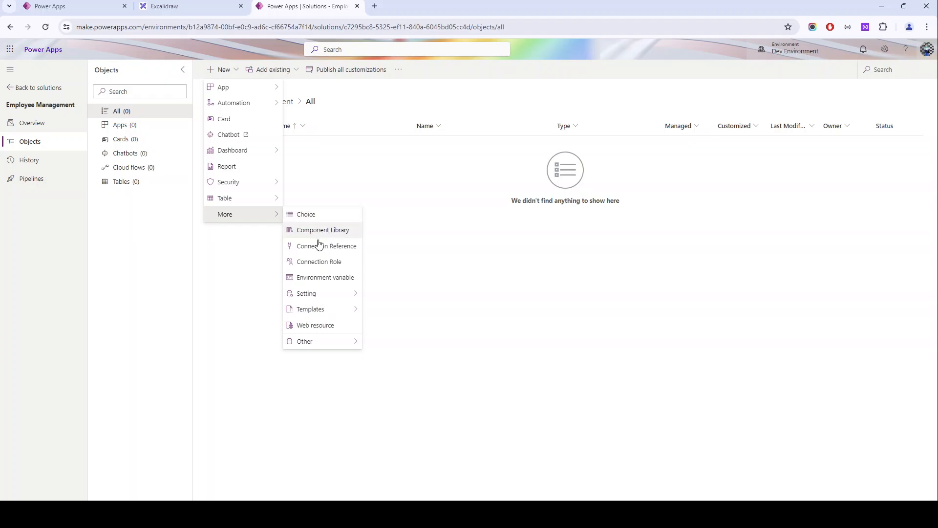
click(464, 236)
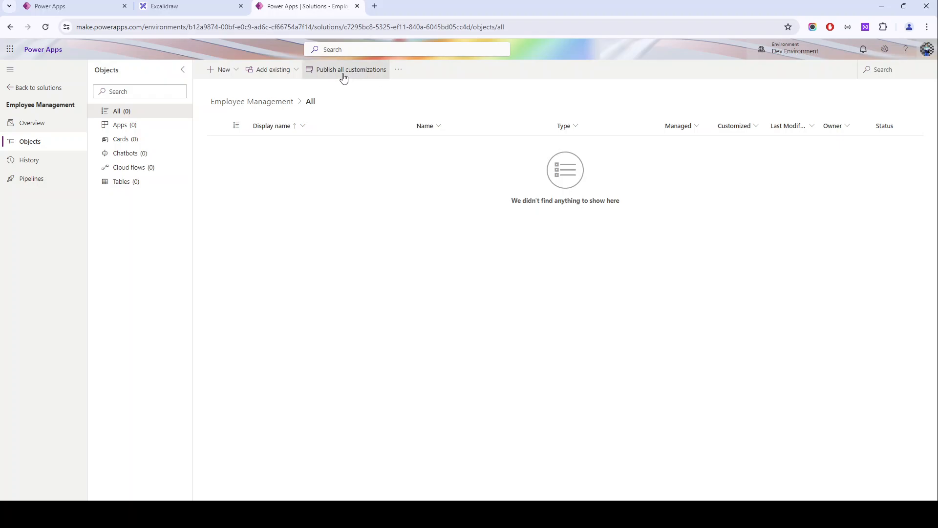
- Review the solution's history, overview, editable details and Dataverse search usage without changing any settings
click(28, 164)
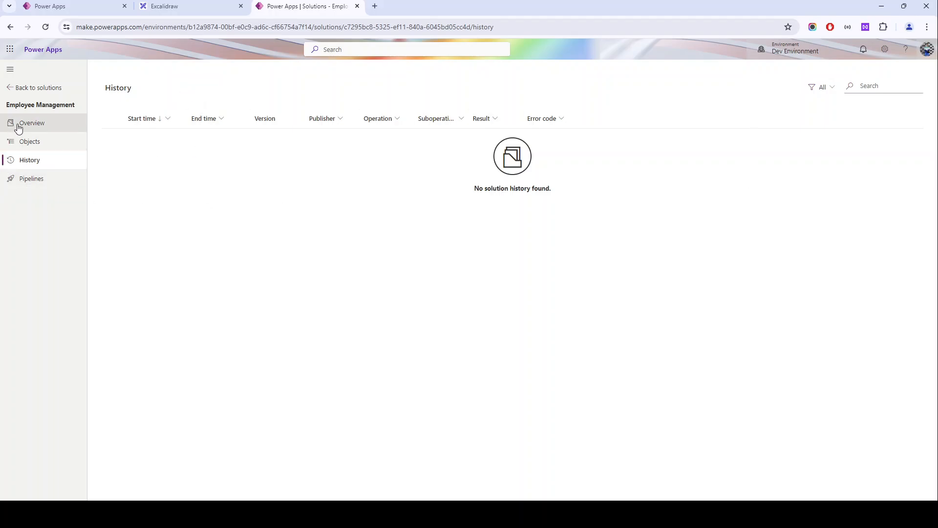
click(34, 127)
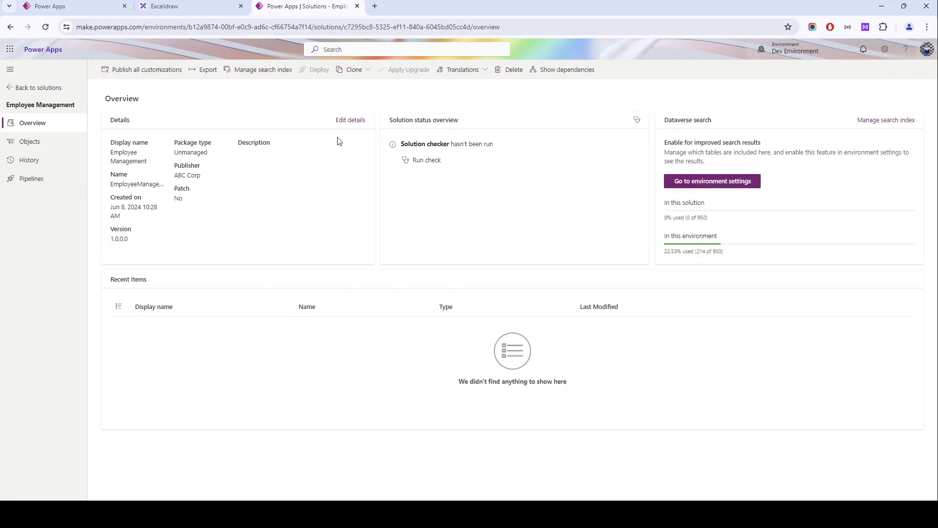
click(349, 120)
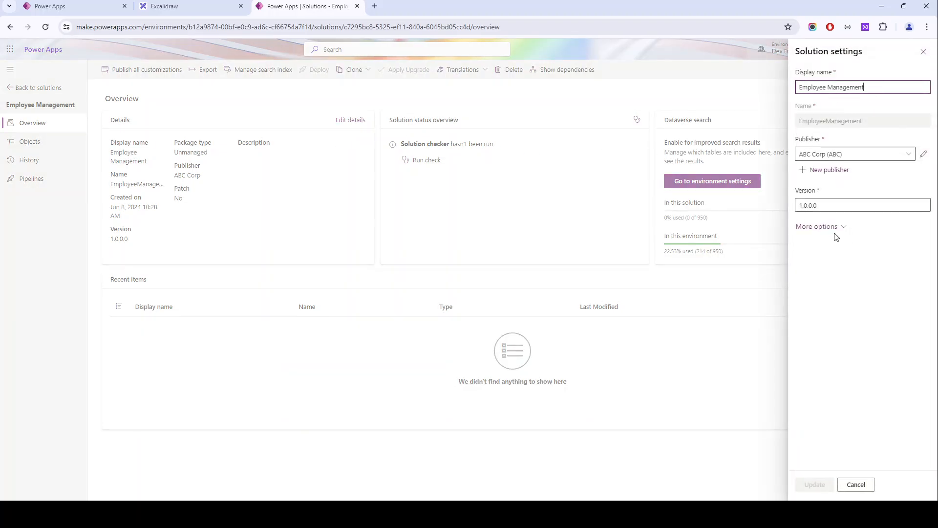
drag(801, 121, 878, 130)
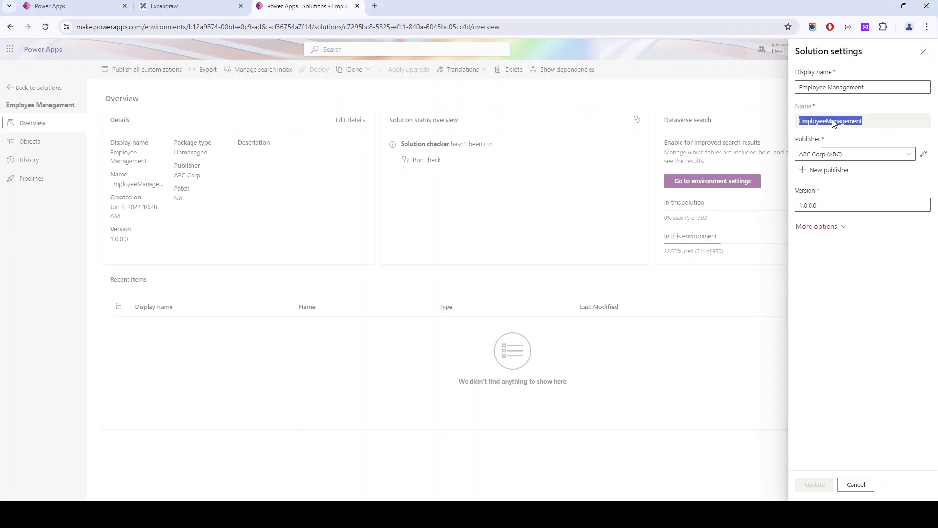
click(860, 484)
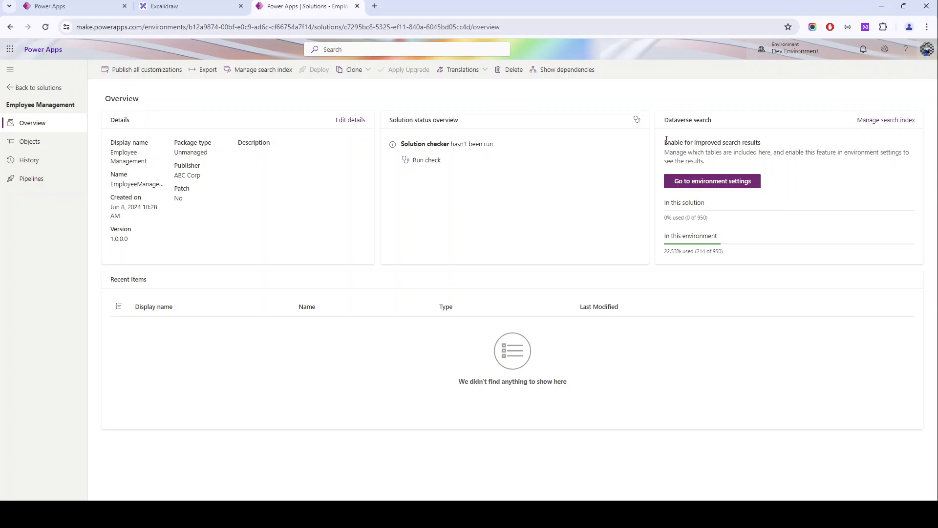
triple_click(668, 236)
drag(731, 254, 668, 252)
- Export the Employee Management solution as unmanaged with version number 1.0.0.1 and the solution checker run on export
click(204, 77)
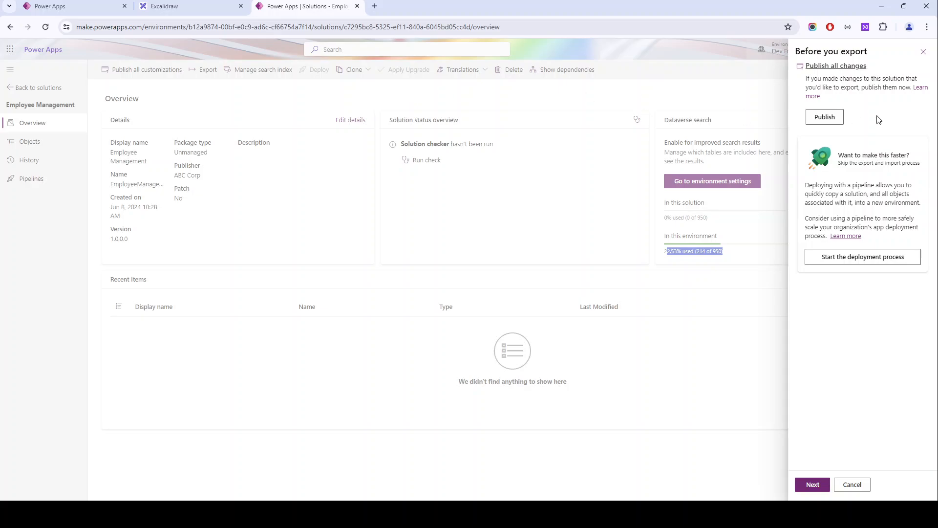
click(813, 487)
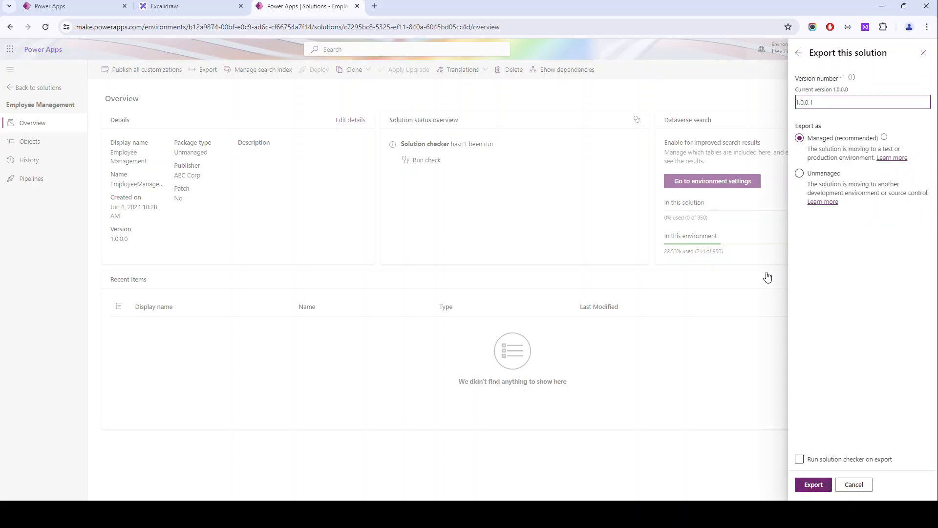
double_click(804, 89)
drag(820, 87, 855, 87)
click(842, 105)
double_click(814, 102)
click(808, 106)
click(816, 175)
click(826, 162)
click(801, 179)
click(813, 465)
click(824, 483)
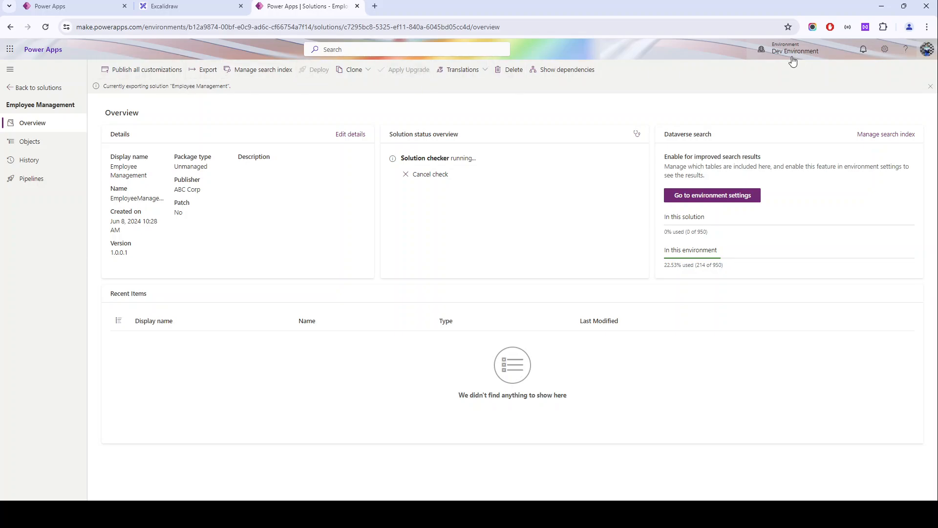
- Check the available environments in the environment selector and open the Environments page of the Power Platform admin center
click(792, 55)
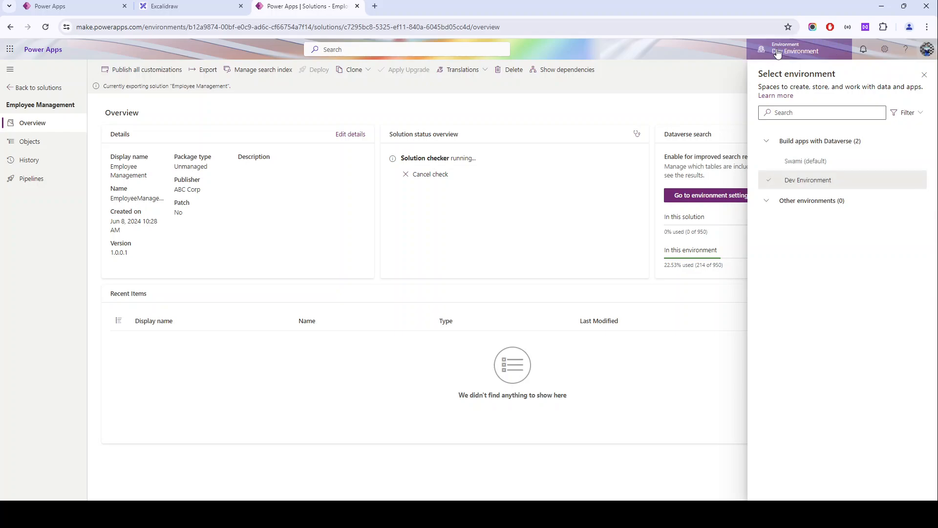
mouse_move(817, 164)
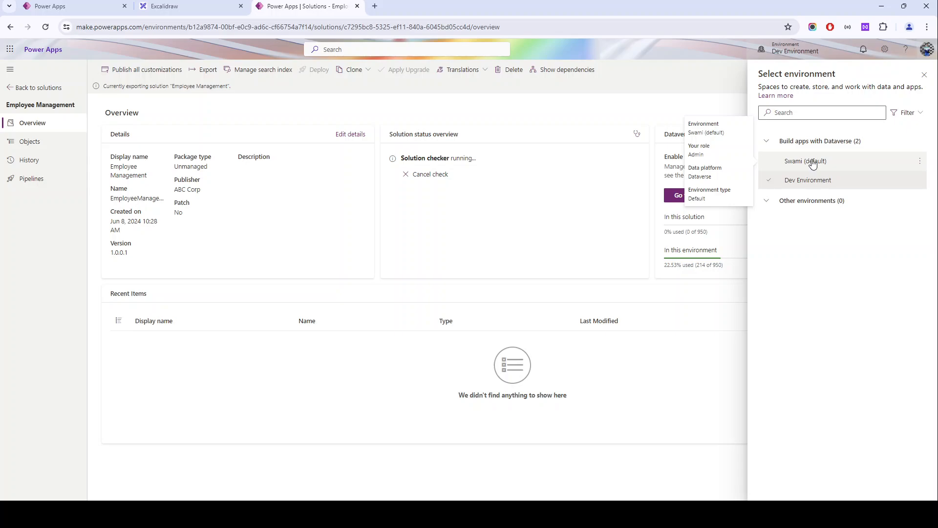
click(885, 50)
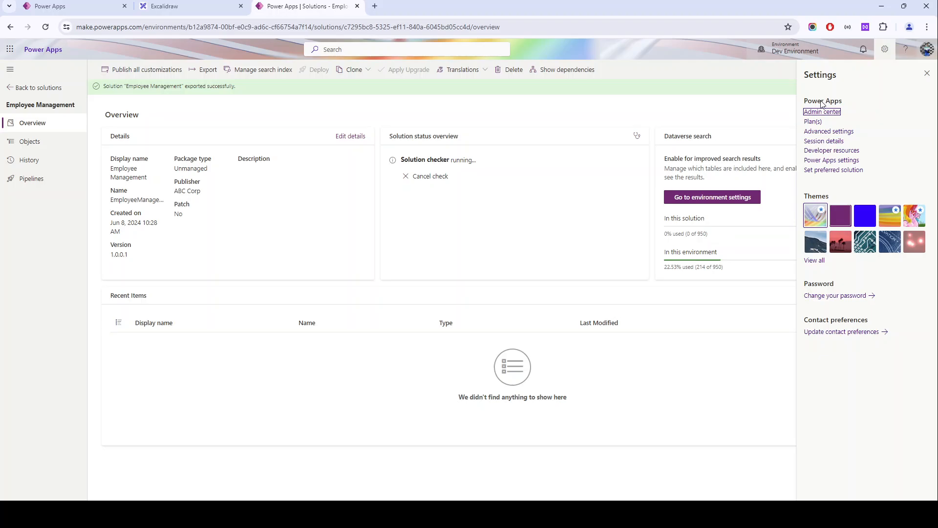
click(817, 113)
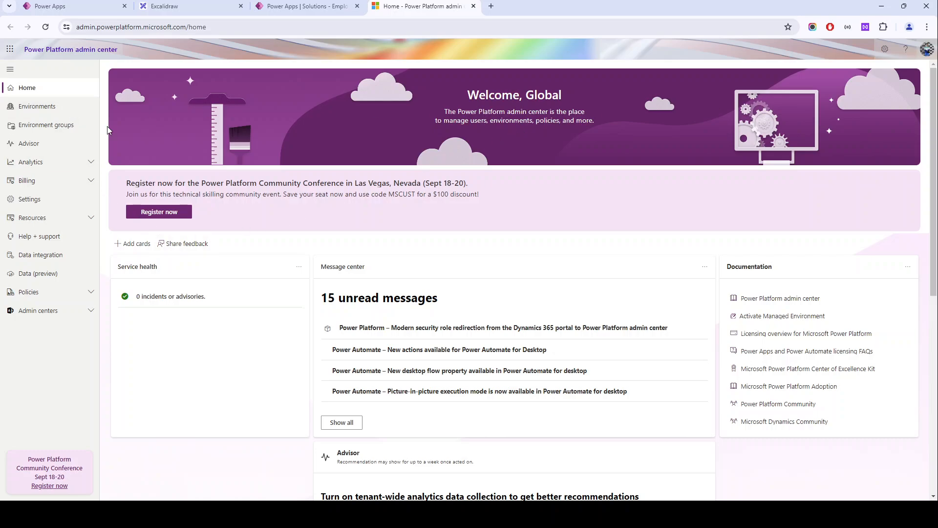
click(41, 117)
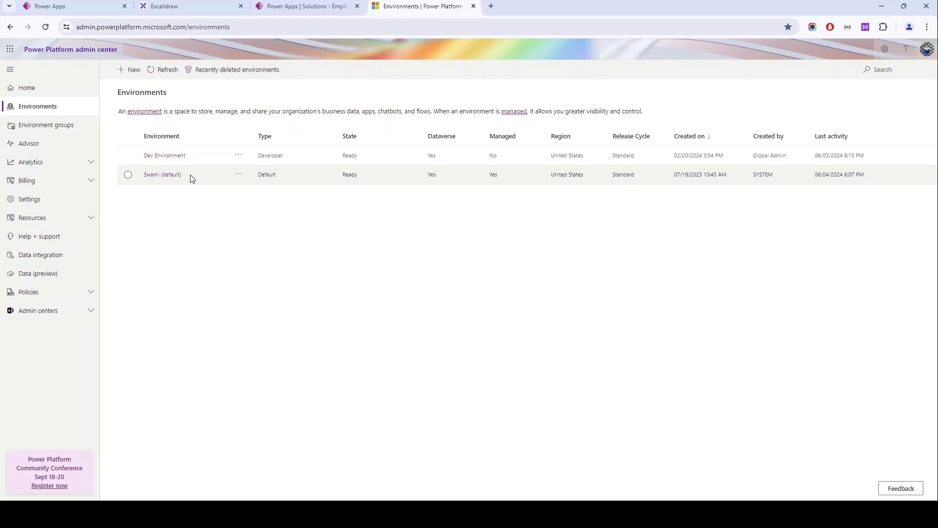
- Start a new environment named UAT with group None and region United States - Default
click(120, 73)
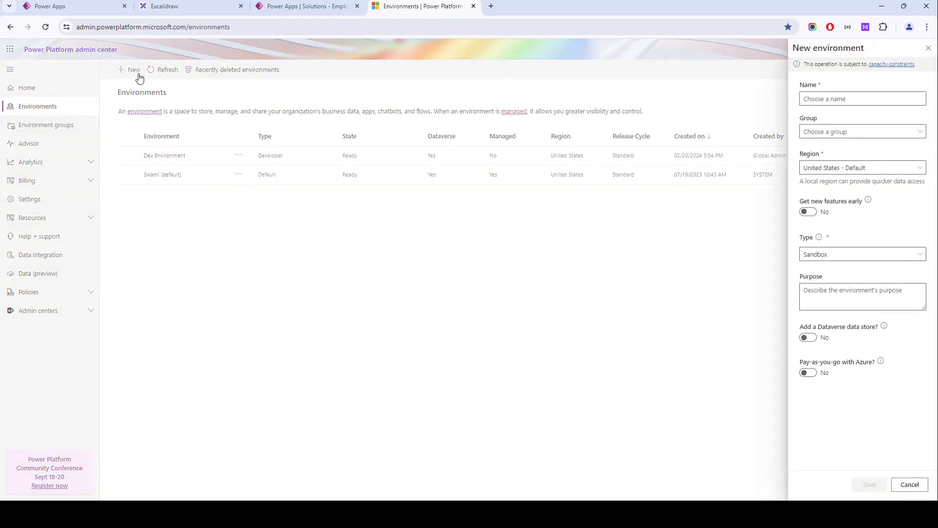
click(838, 96)
text(UAT)
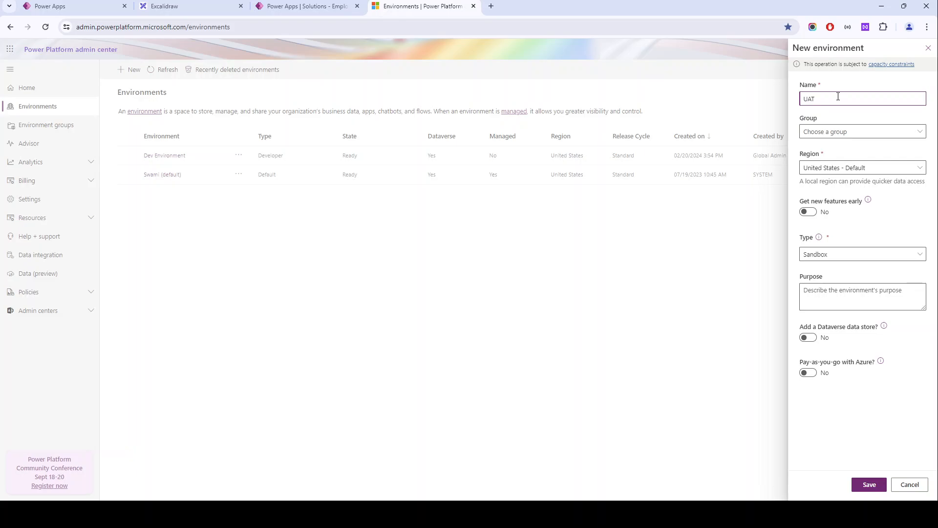
click(841, 132)
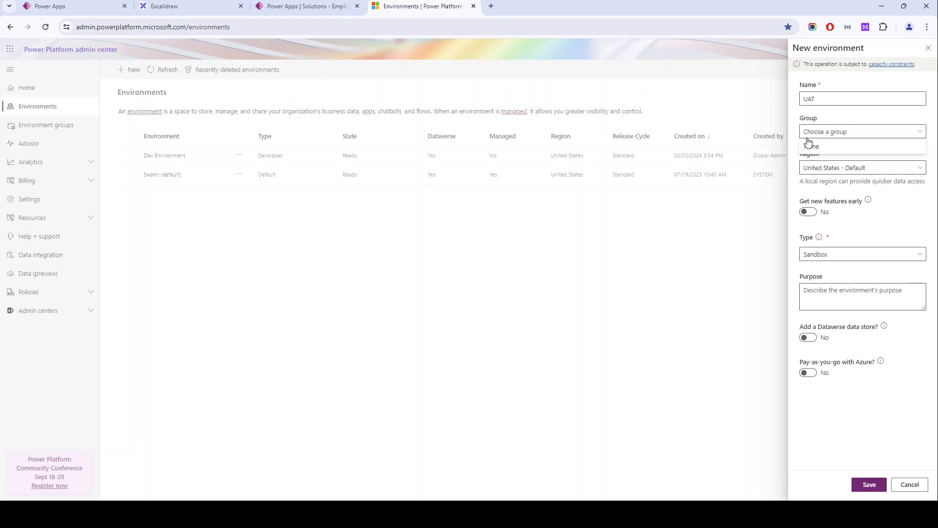
click(809, 137)
click(816, 136)
click(815, 144)
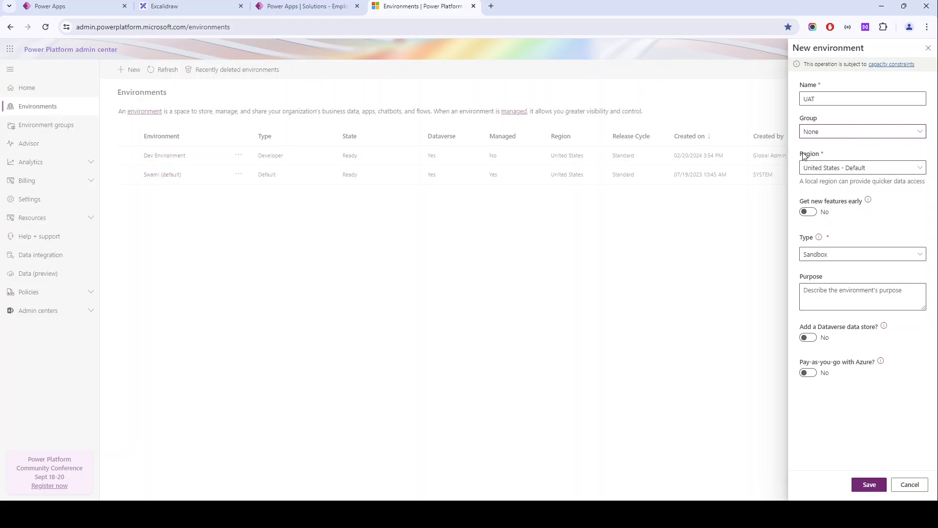
drag(804, 156, 838, 154)
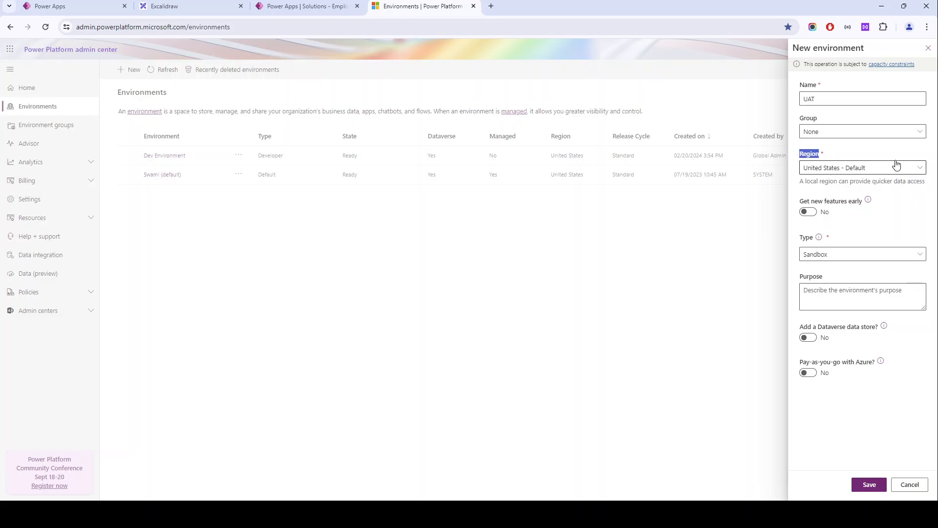
click(831, 167)
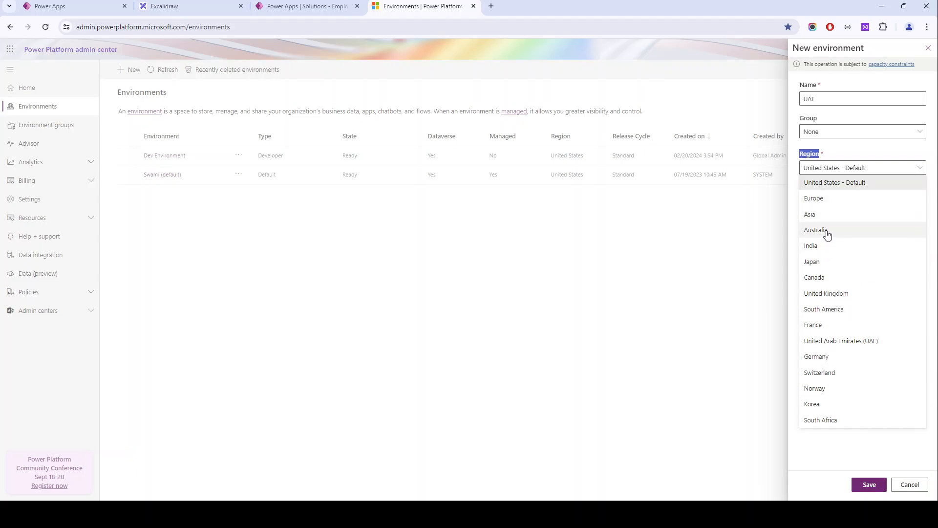
click(847, 147)
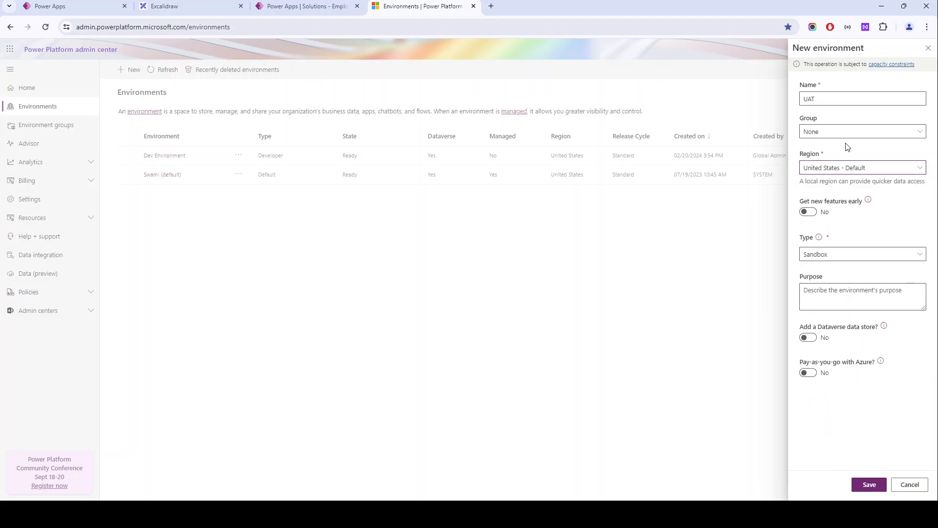
- Set the new environment's type to Developer
click(822, 252)
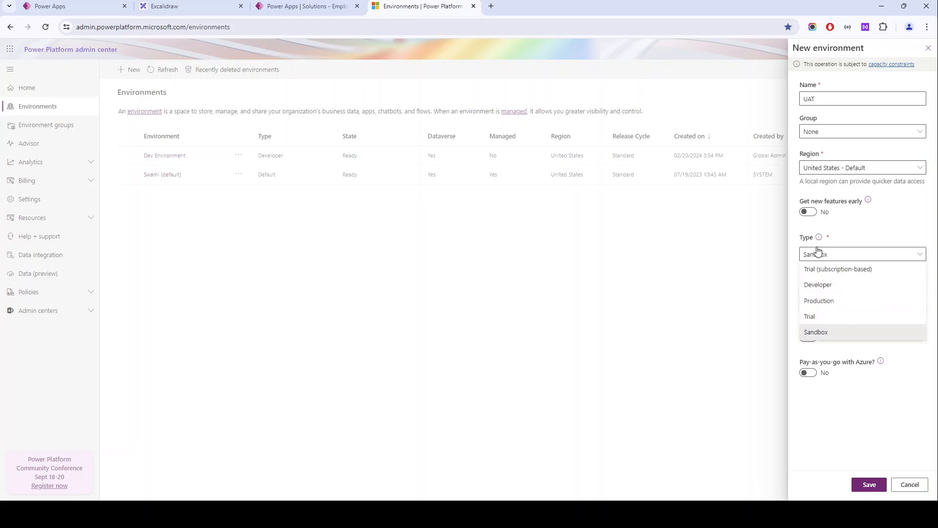
click(819, 237)
click(845, 255)
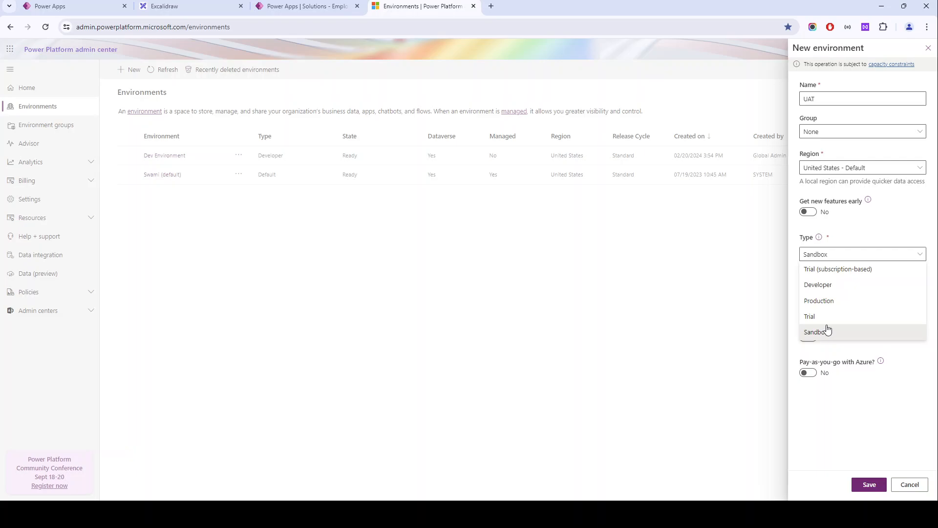
click(818, 285)
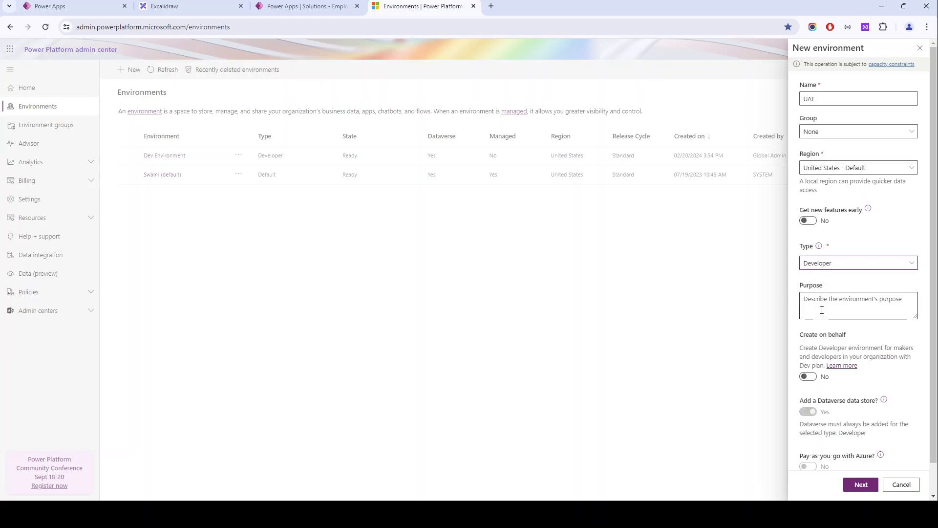
- Enter the purpose "This is for QA testing only" and save the environment with Dataverse in English (United States) and USD ($)
scroll(815, 337, down, 1)
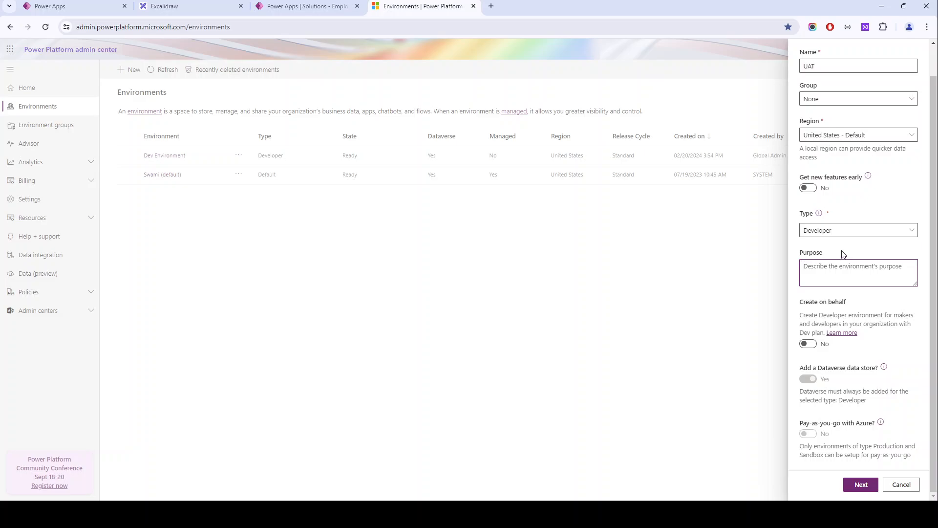
text(This is for QA testing only)
click(858, 484)
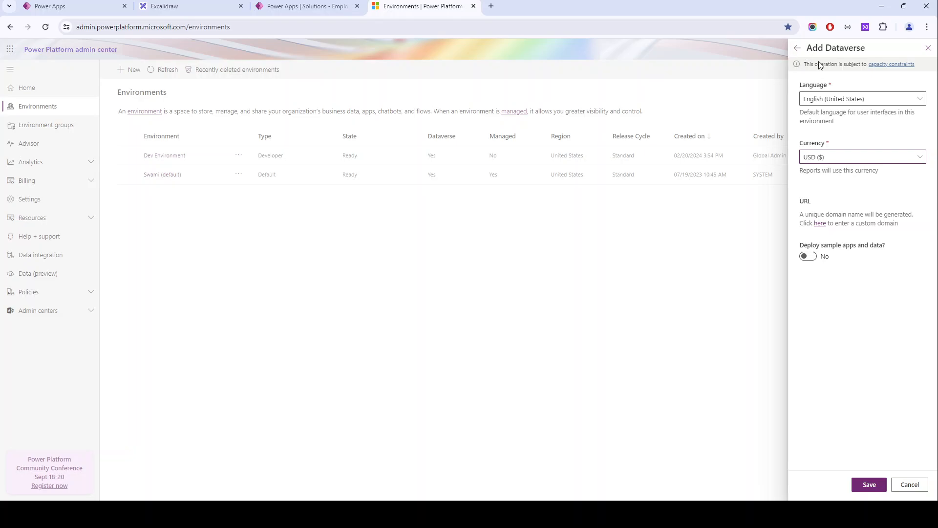
drag(805, 144, 829, 142)
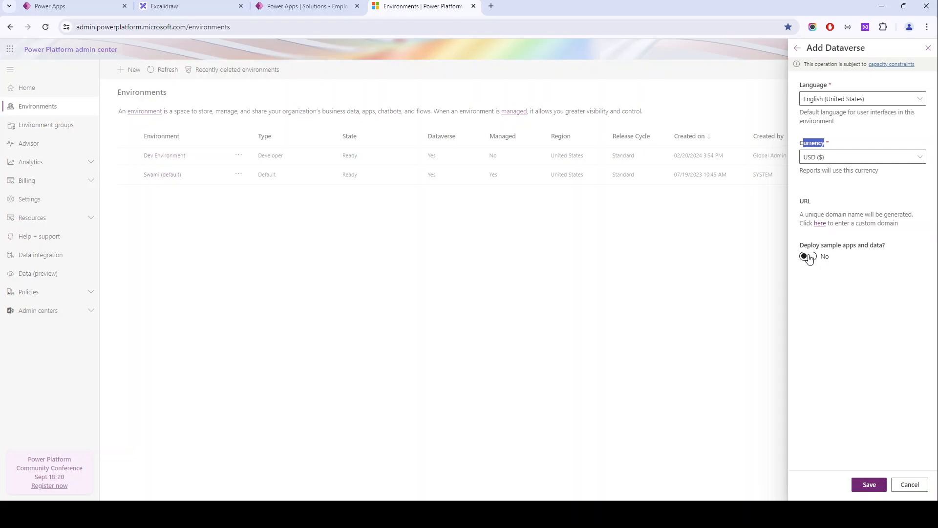
click(870, 484)
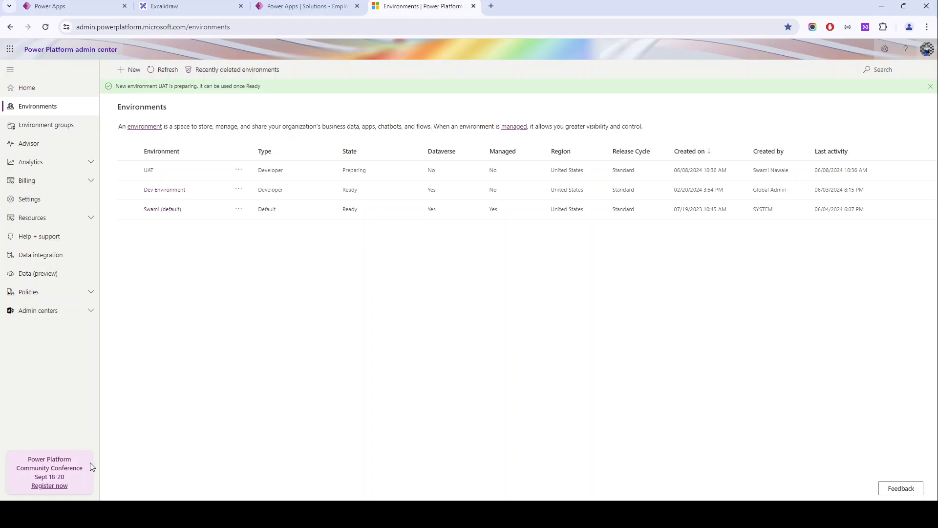
- Return to the Employee Management solution in Power Apps, close its settings and download the exported solution file
click(272, 5)
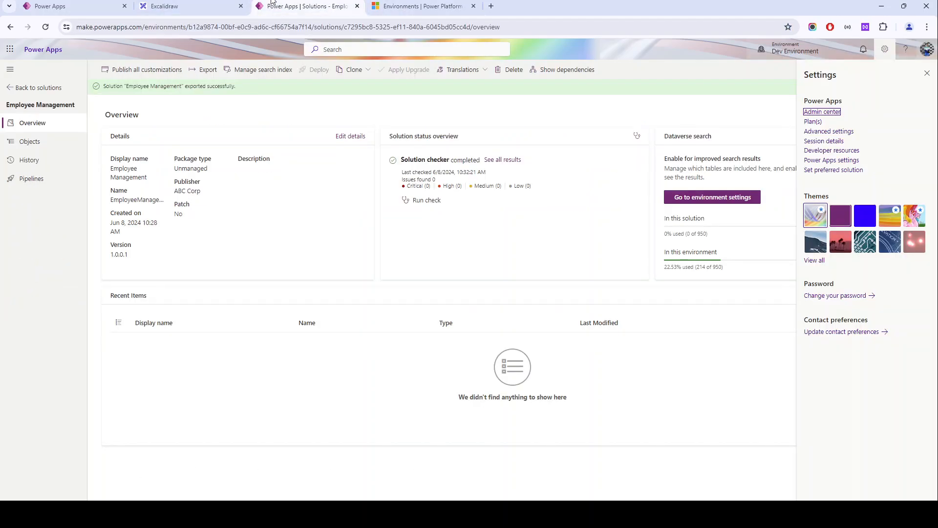
click(926, 73)
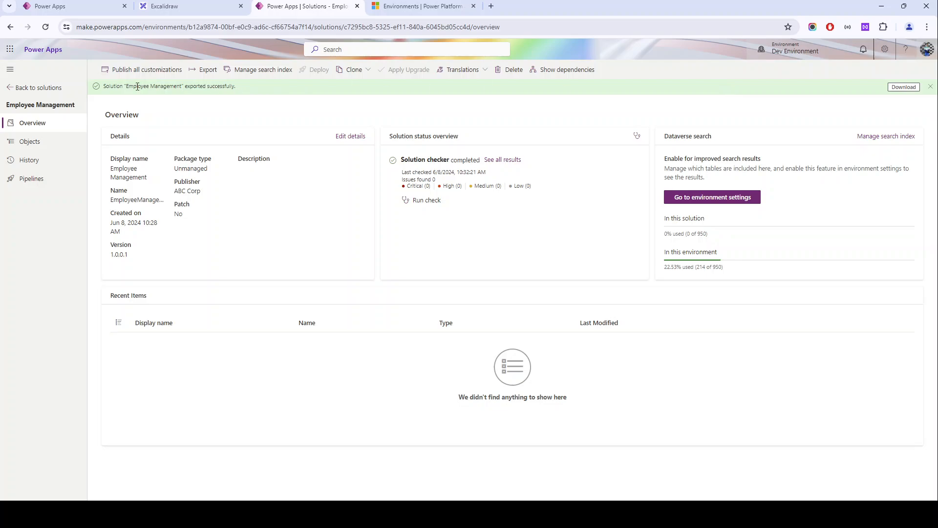
drag(101, 86, 269, 88)
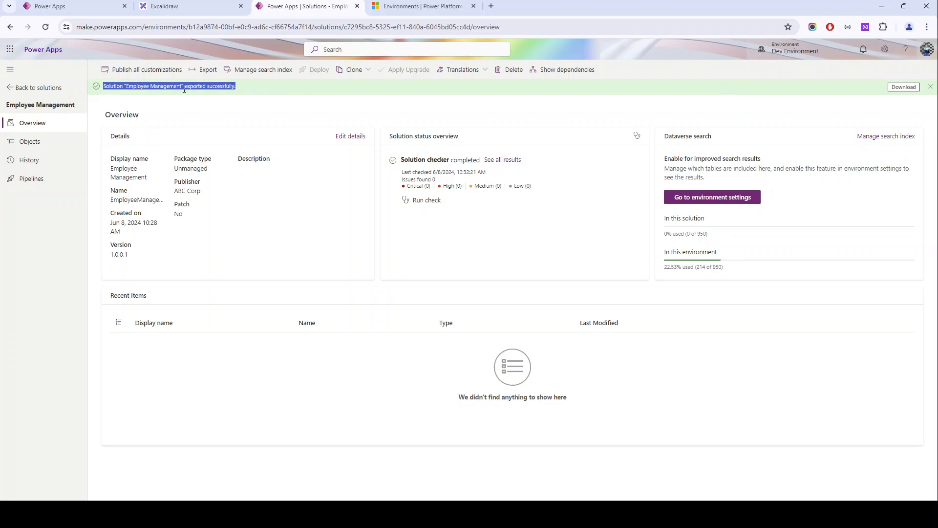
click(915, 86)
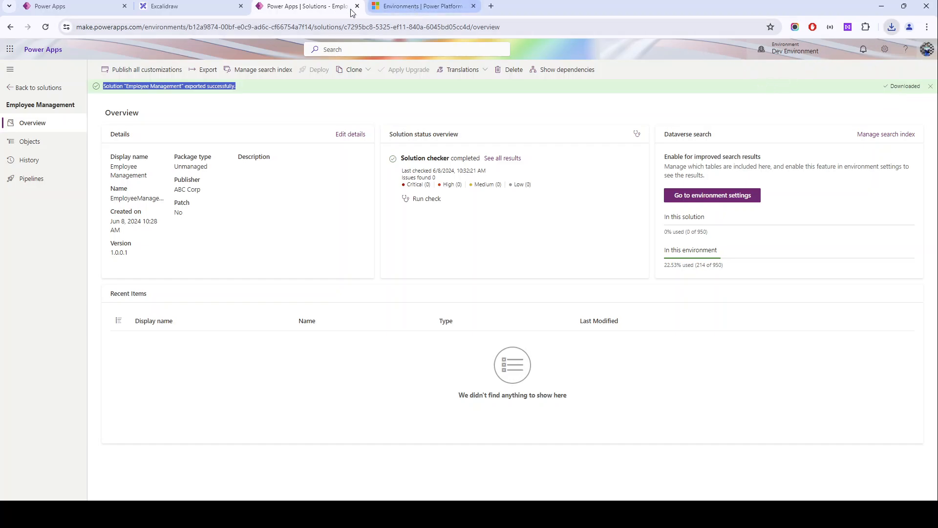
- Check the environment selector for UAT, reload the solution page and review the issues reported by the solution checker
click(420, 7)
click(338, 6)
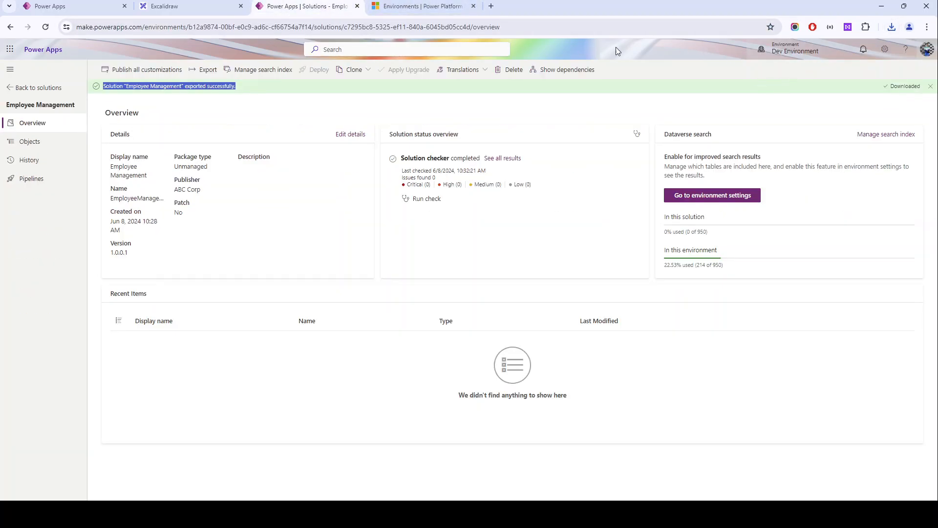
click(788, 51)
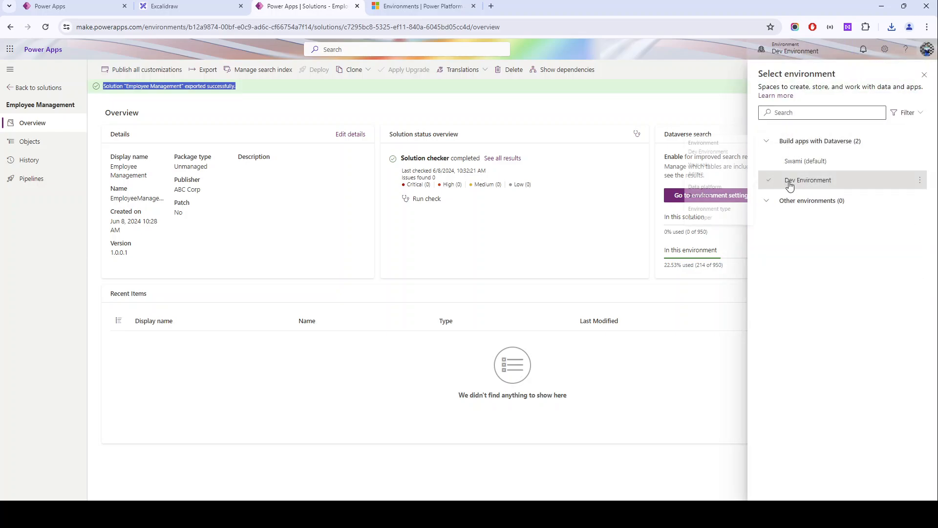
click(44, 31)
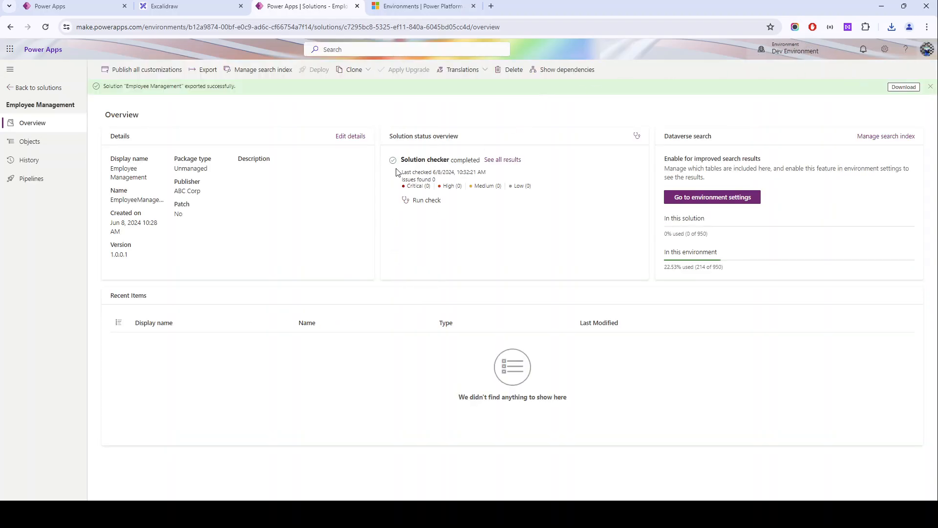
drag(404, 161, 408, 187)
drag(538, 186, 391, 188)
click(458, 179)
drag(452, 177, 389, 178)
- Switch from Dev Environment to the default environment and open its list of solutions
click(780, 51)
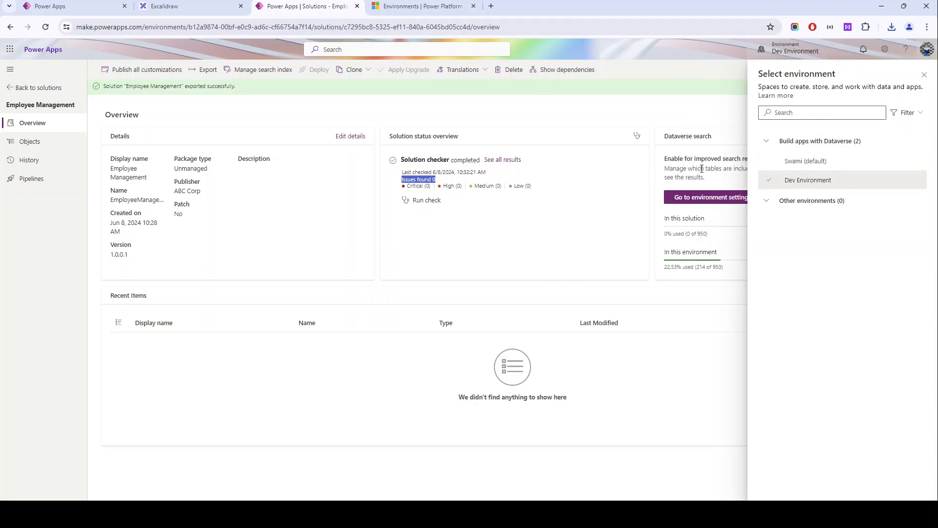
click(815, 166)
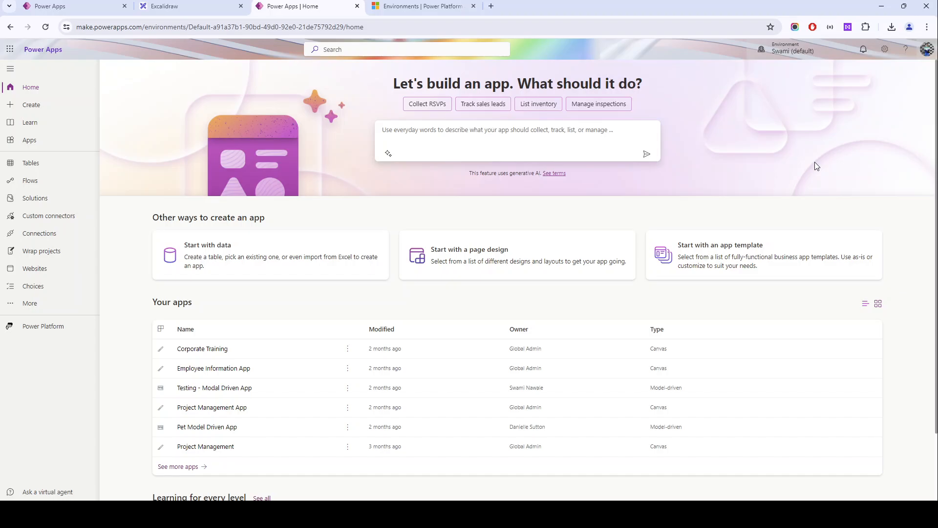
click(34, 204)
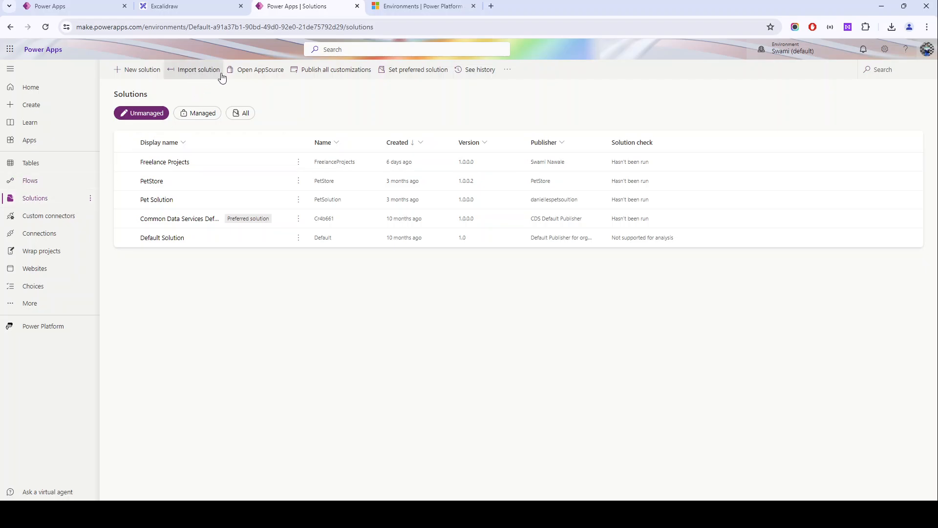
- Import EmployeeManagement_1_0_0_1.zip with plugin steps and flows included in the solution enabled
click(192, 79)
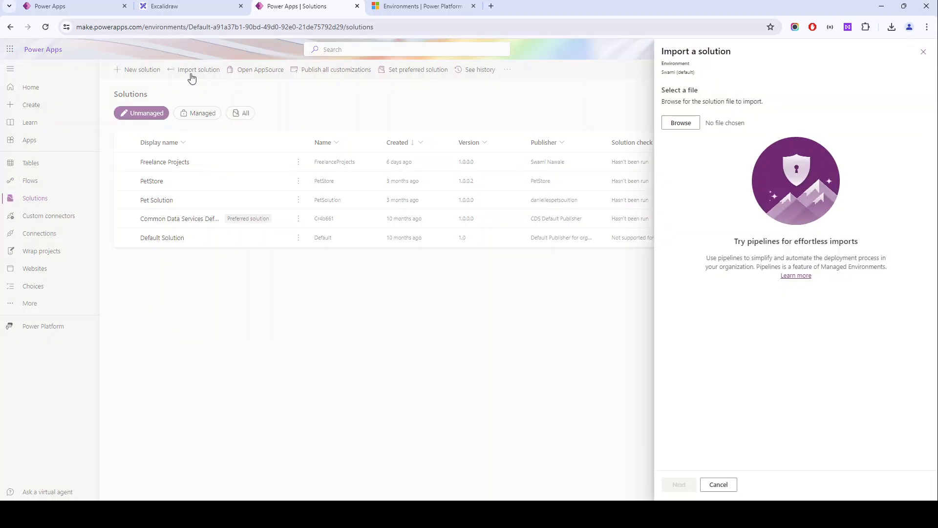
click(679, 127)
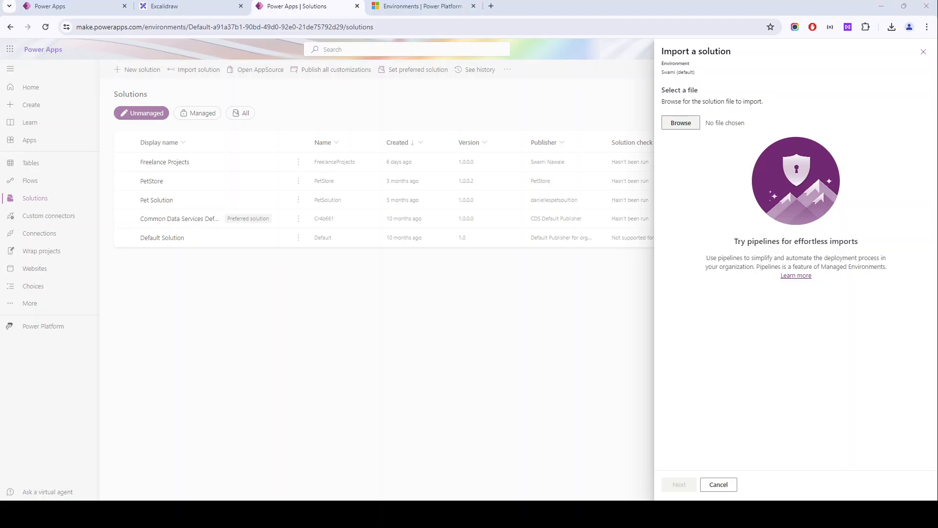
double_click(110, 131)
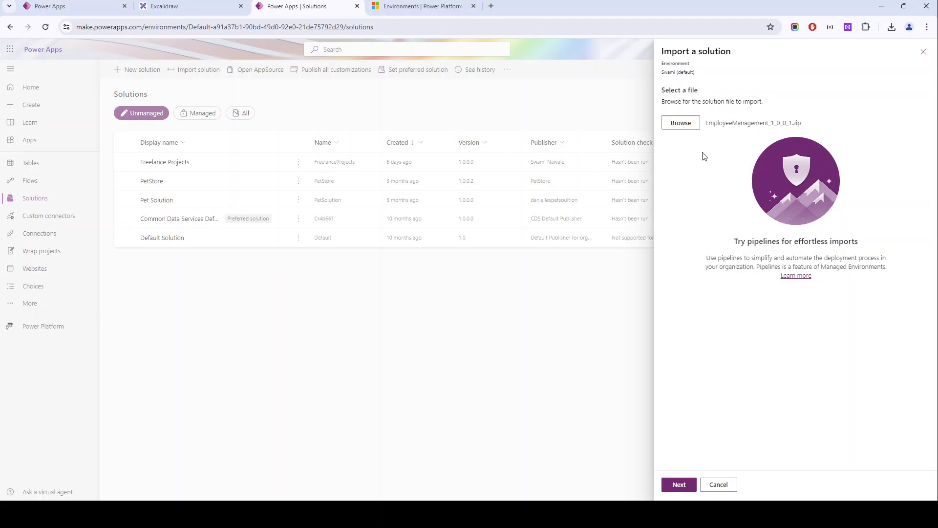
drag(708, 120, 823, 126)
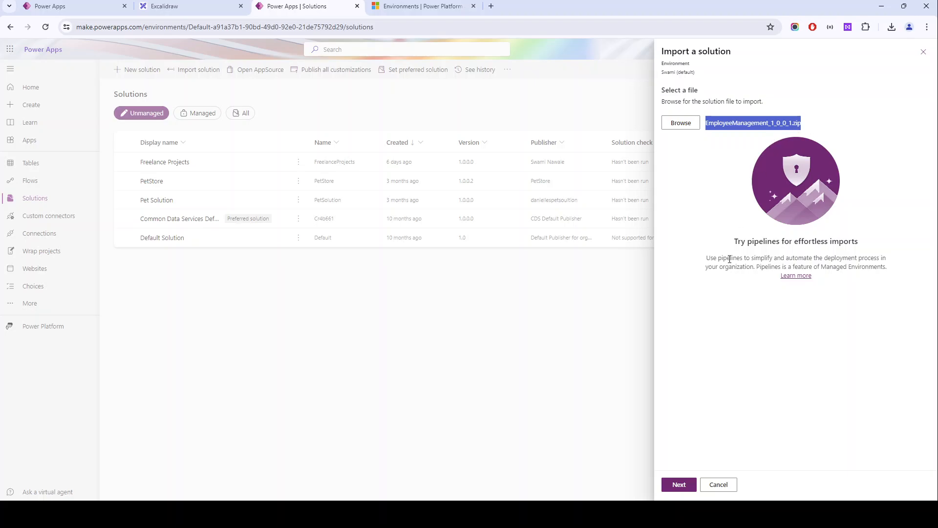
click(683, 485)
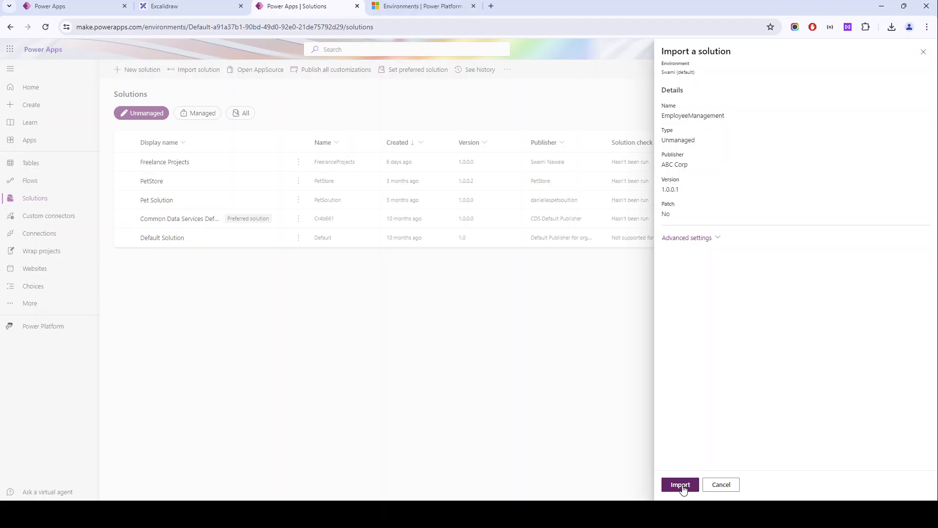
click(703, 242)
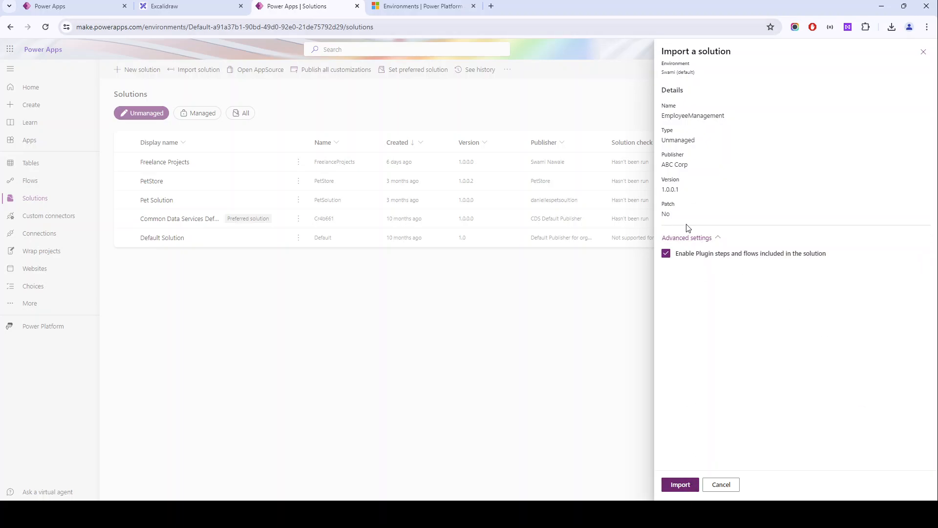
click(680, 484)
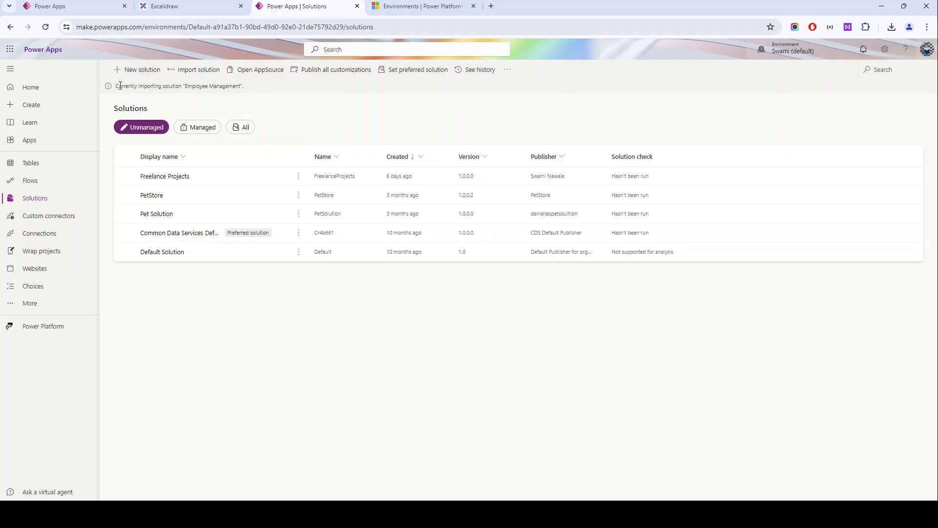
- Follow the import status of the Employee Management solution and filter the solutions list to managed ones
mouse_move(115, 88)
mouse_down()
mouse_move(266, 92)
mouse_move(119, 86)
mouse_up()
click(274, 91)
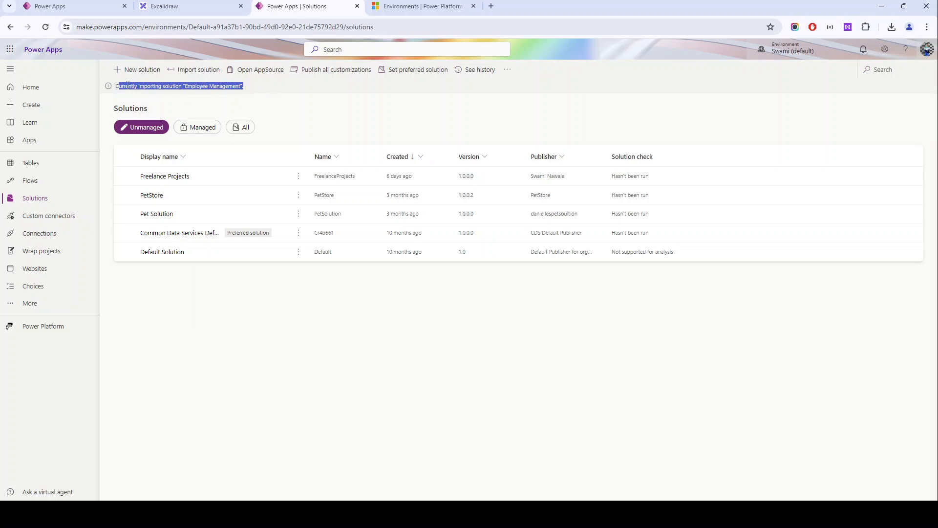
click(167, 86)
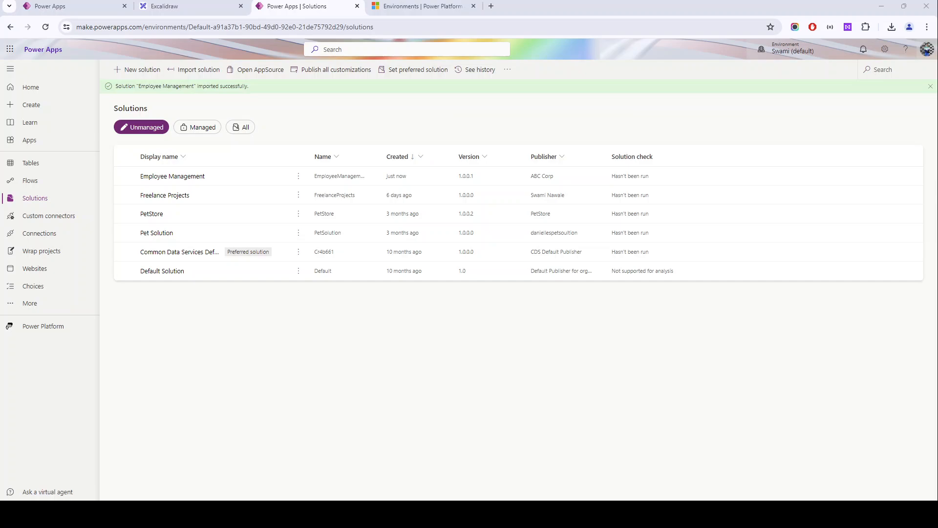
drag(115, 84, 304, 101)
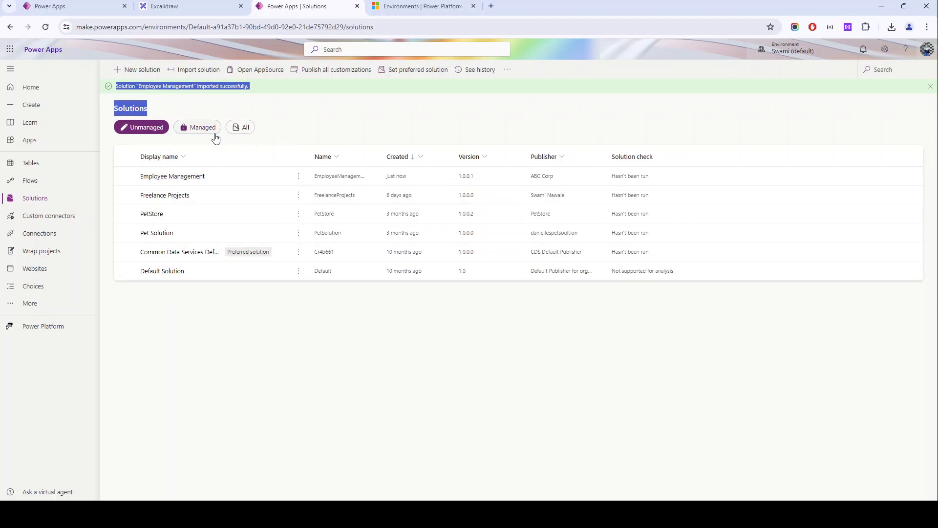
click(199, 129)
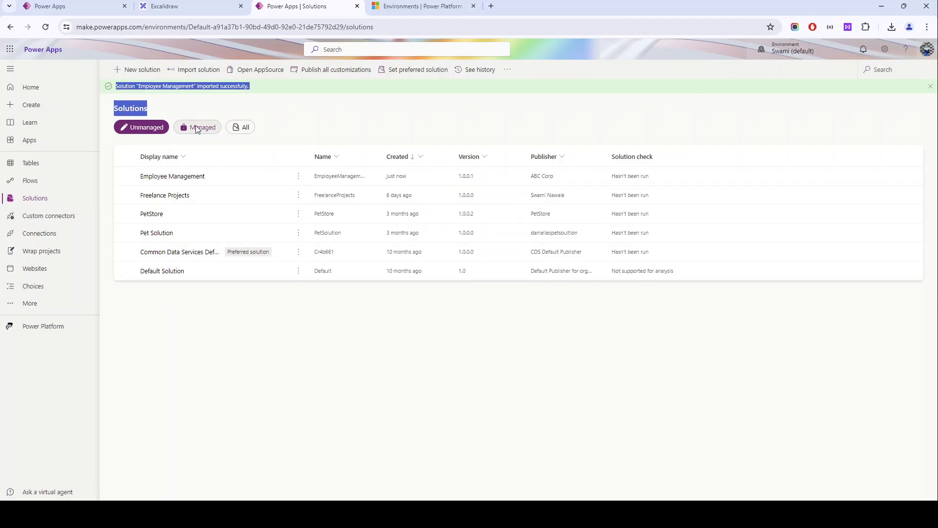
- List all solutions, filter them to unmanaged ones and open the imported Employee Management solution to inspect its objects
click(243, 128)
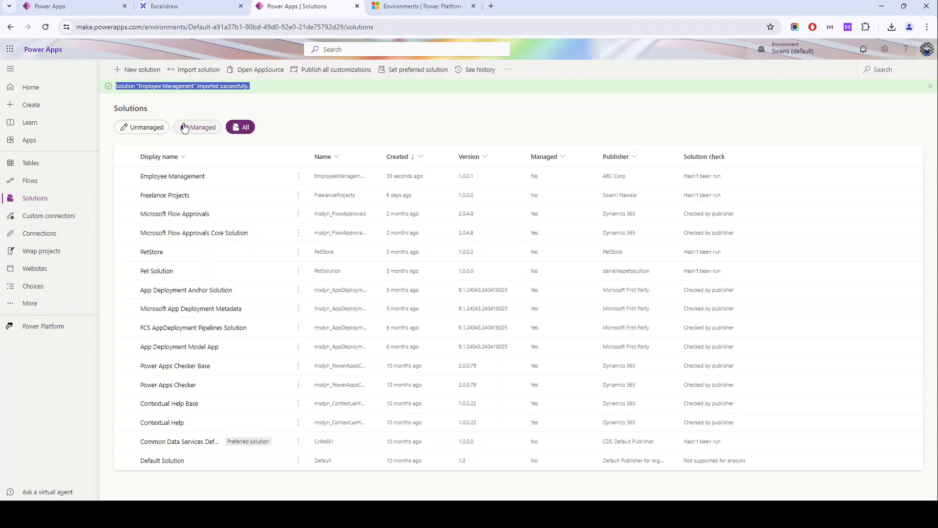
click(152, 127)
click(169, 179)
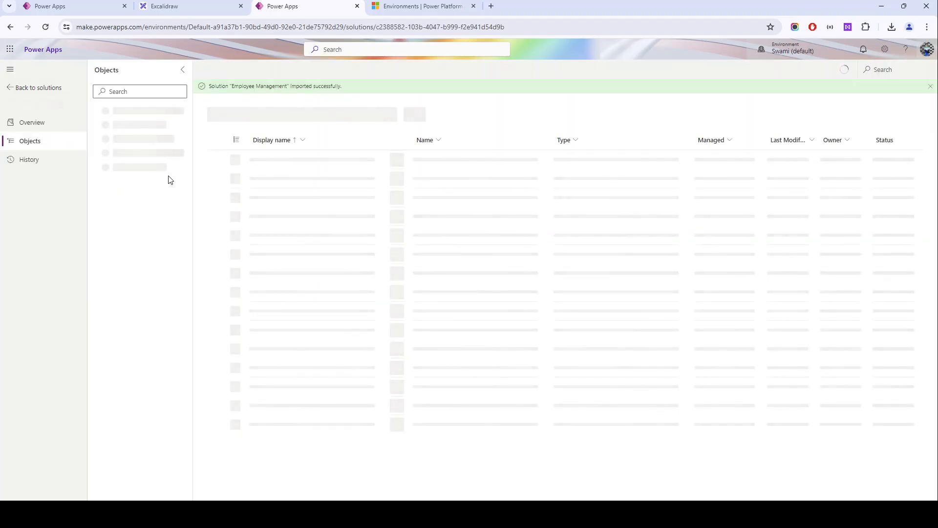
- Switch from the default environment back to Dev Environment
click(783, 56)
mouse_move(798, 188)
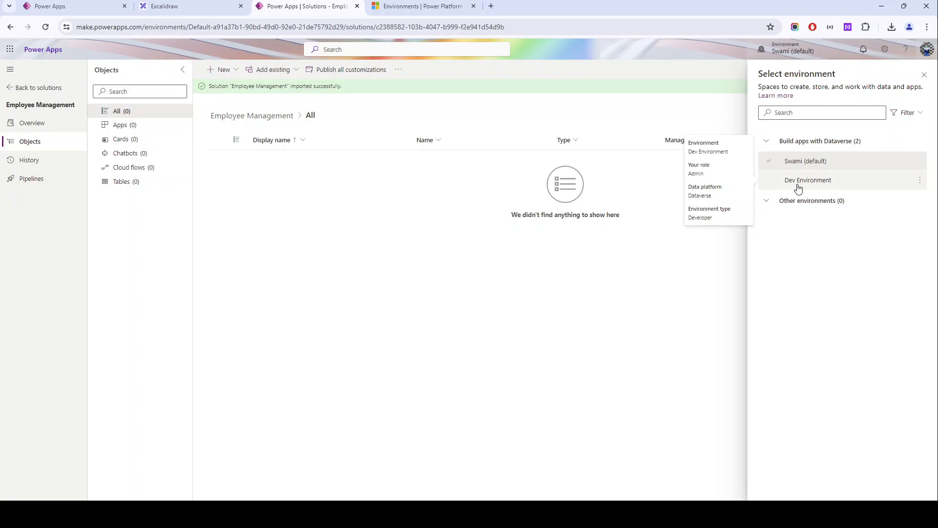
mouse_move(795, 166)
click(802, 180)
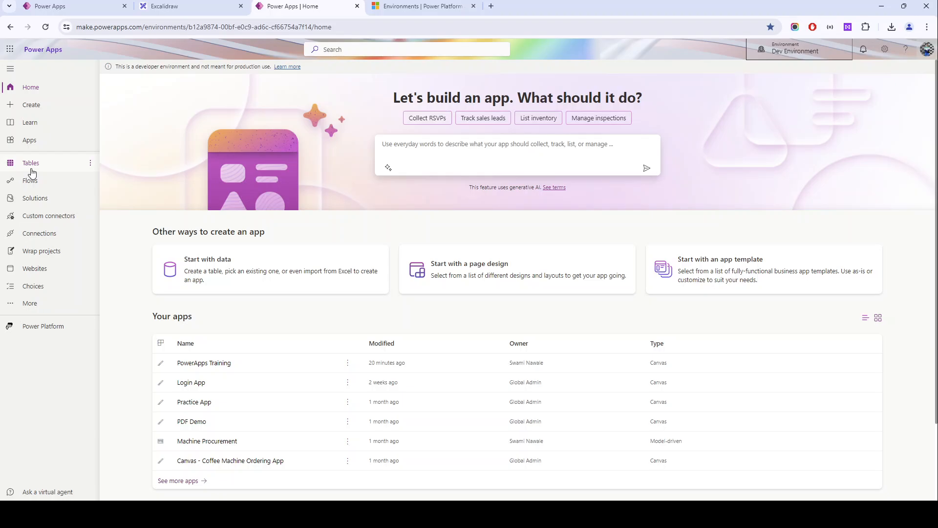
- View the details of the PowerApps Training app, and open the list of solutions in Dev Environment
scroll(196, 220, down, 2)
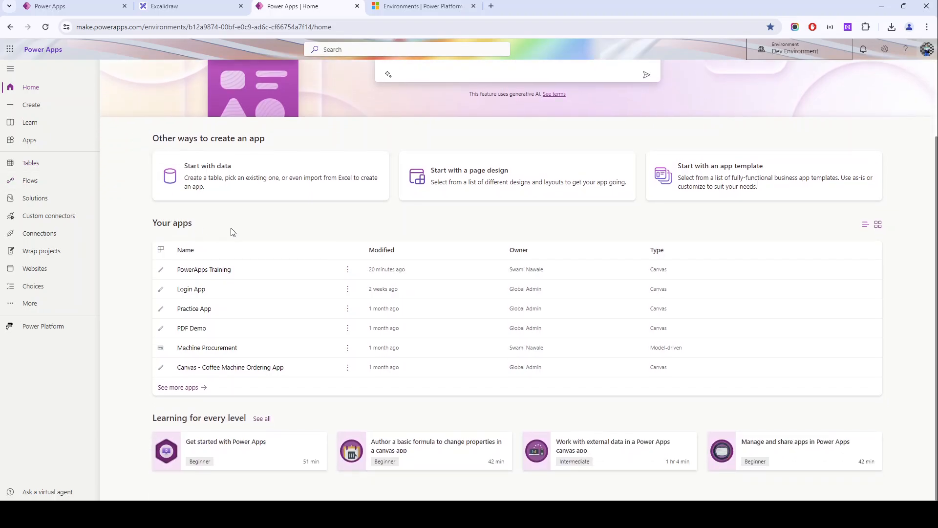
click(347, 275)
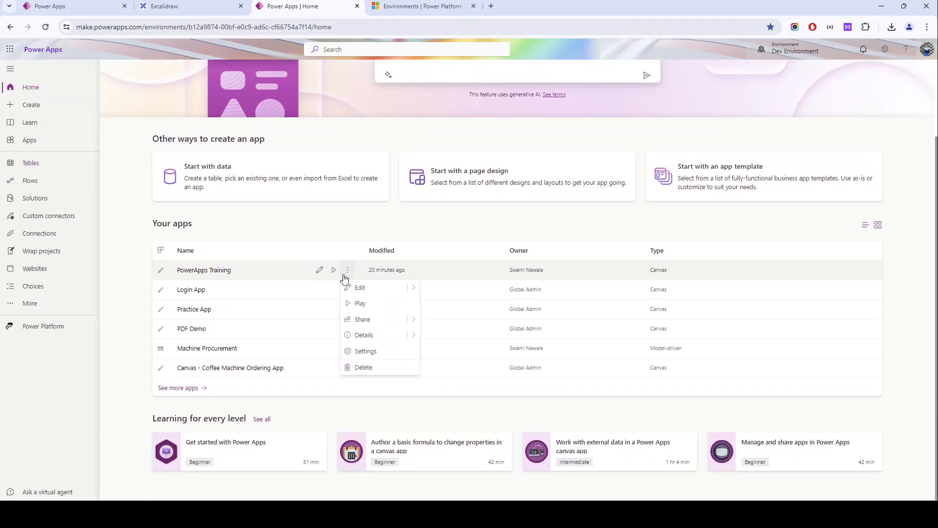
click(367, 336)
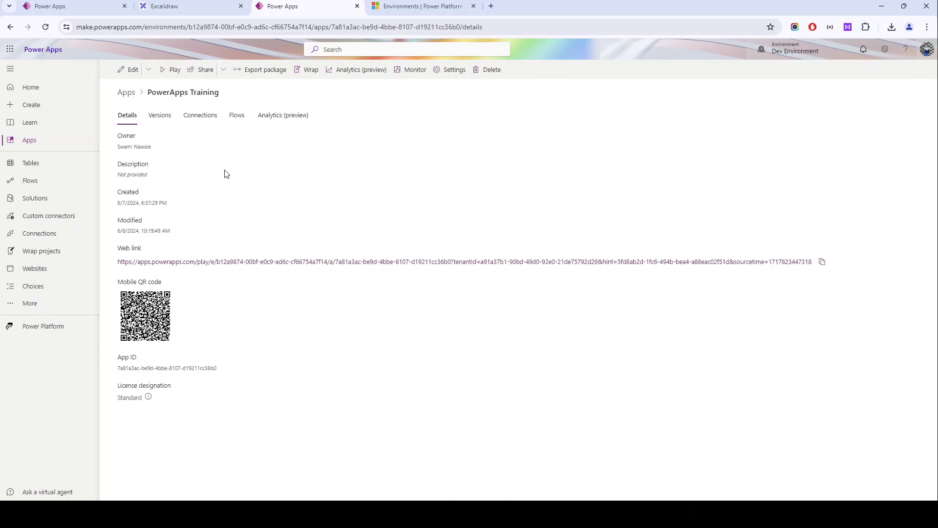
click(31, 204)
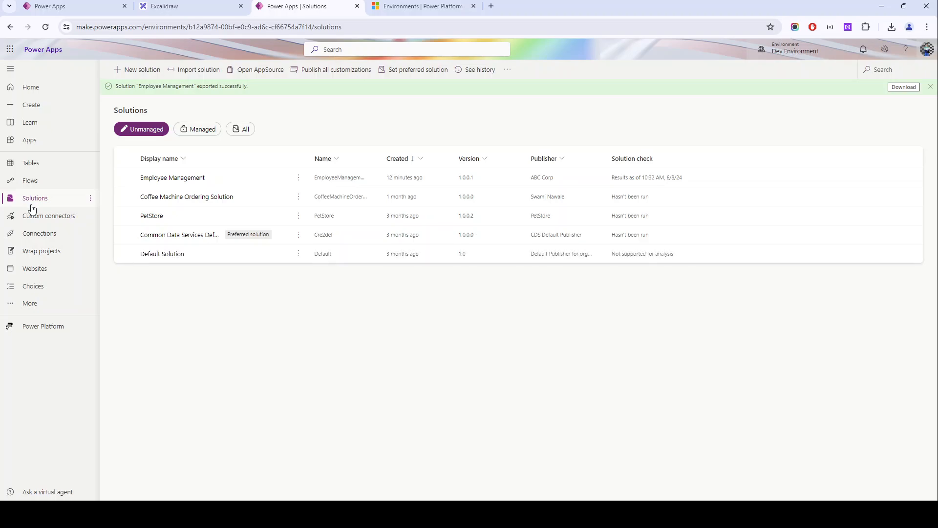